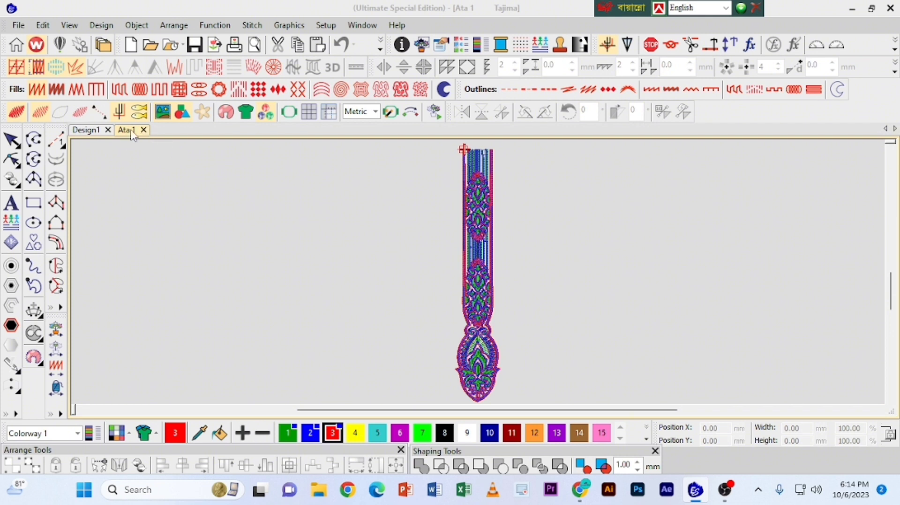
Examine the border and floral stitching of the Ata 1 embroidery design up close
click(94, 133)
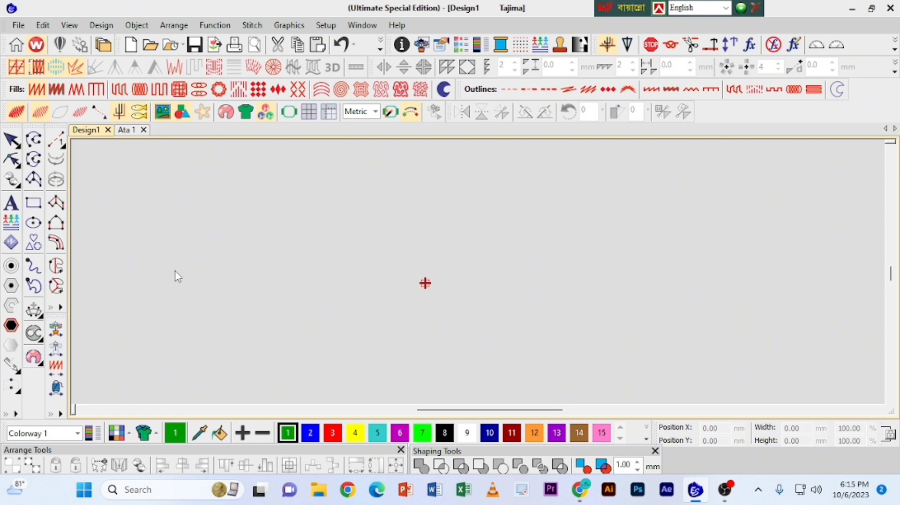
click(128, 131)
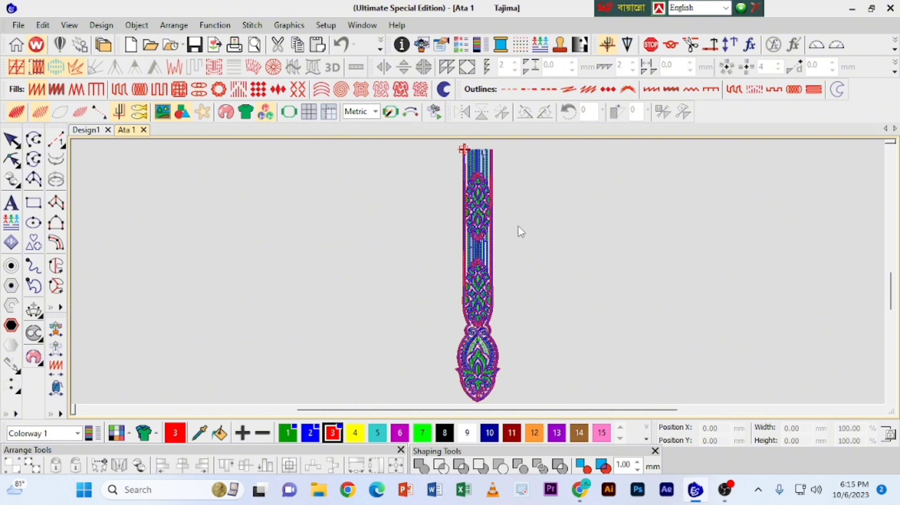
scroll(519, 232, up, 3)
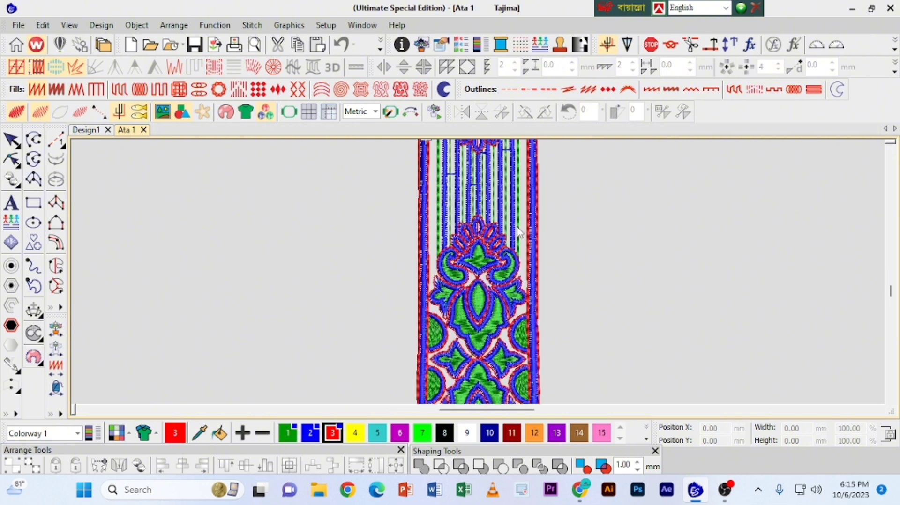
scroll(542, 221, up, 2)
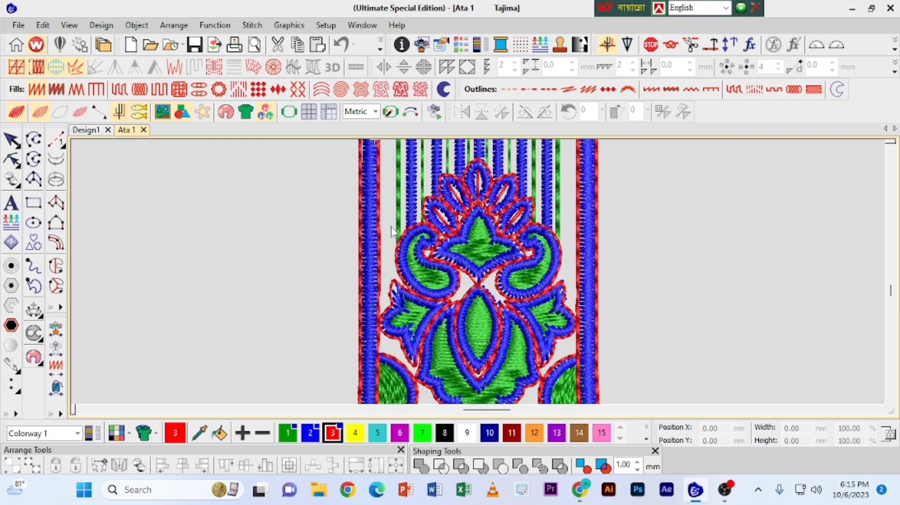
click(597, 221)
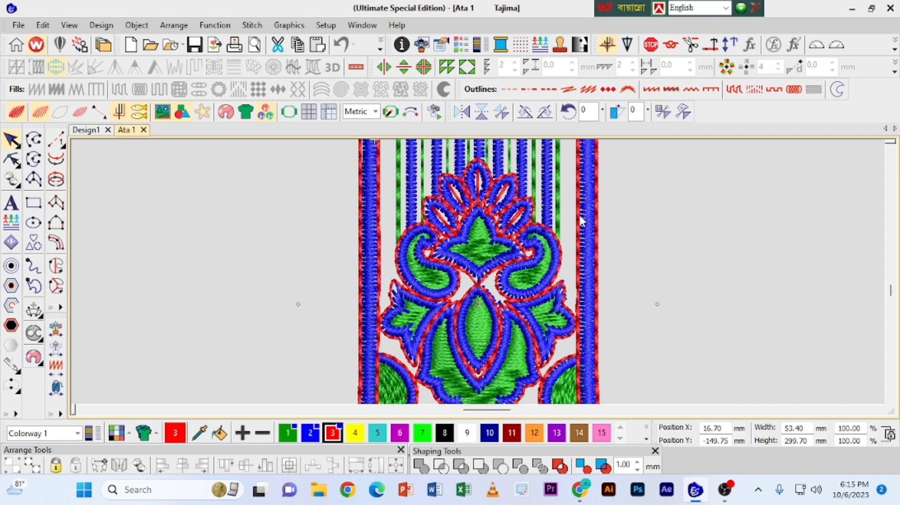
click(85, 130)
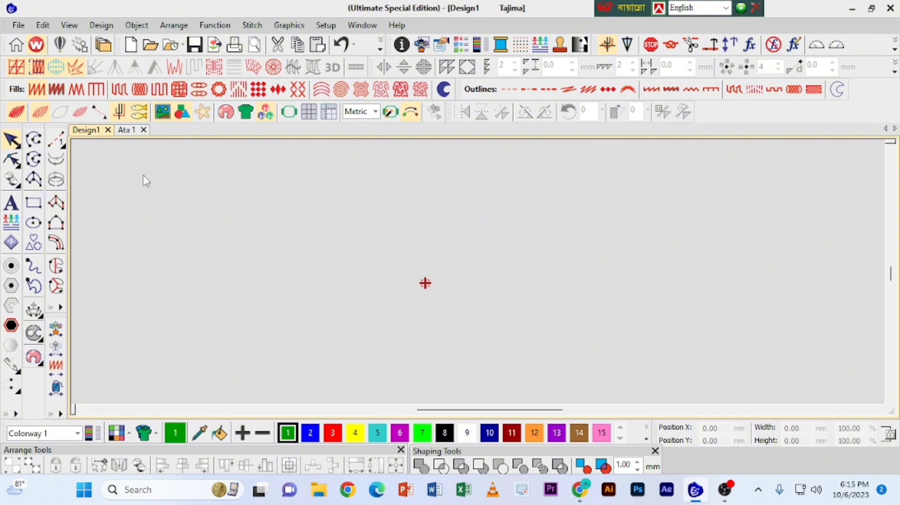
click(127, 132)
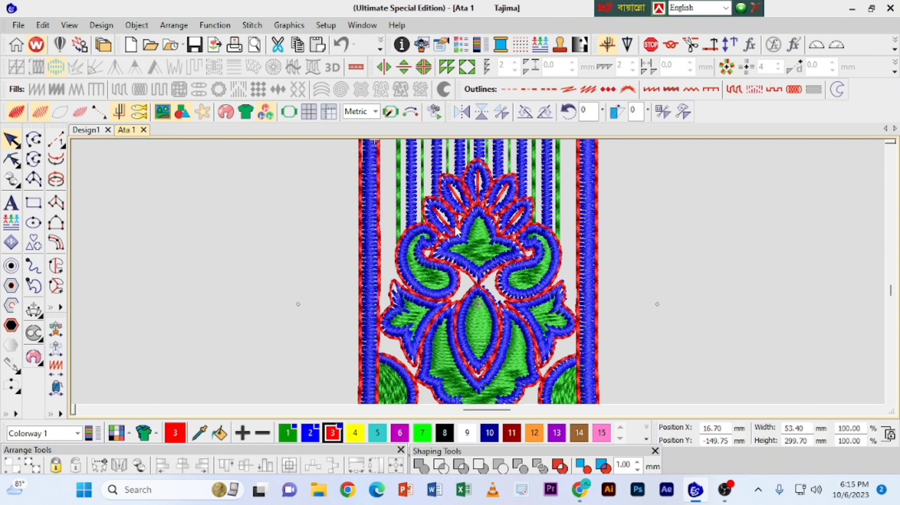
Draw a green filled rectangle about 49 mm wide and 36 mm high in Design1
click(92, 135)
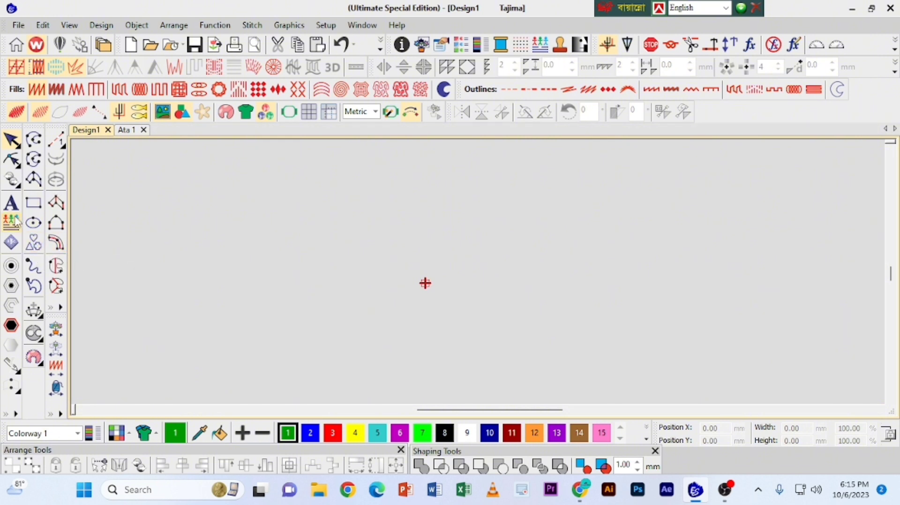
click(33, 203)
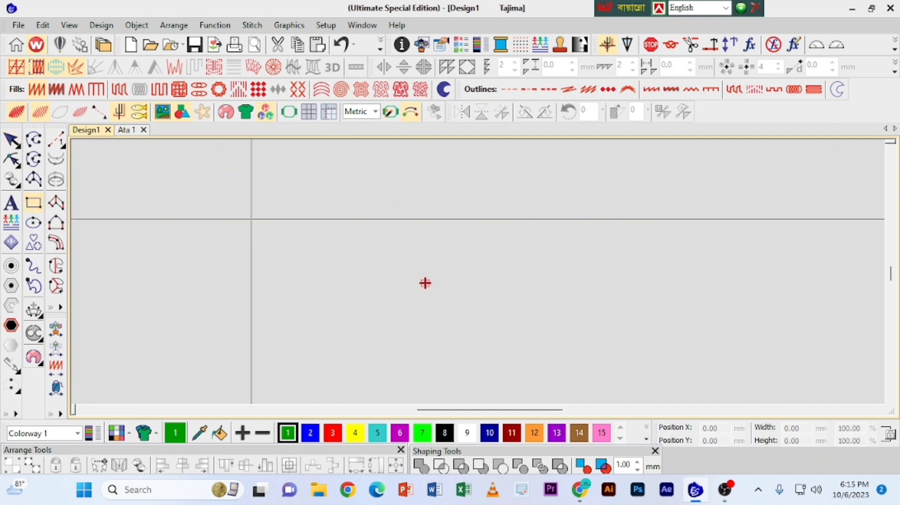
drag(248, 211, 357, 292)
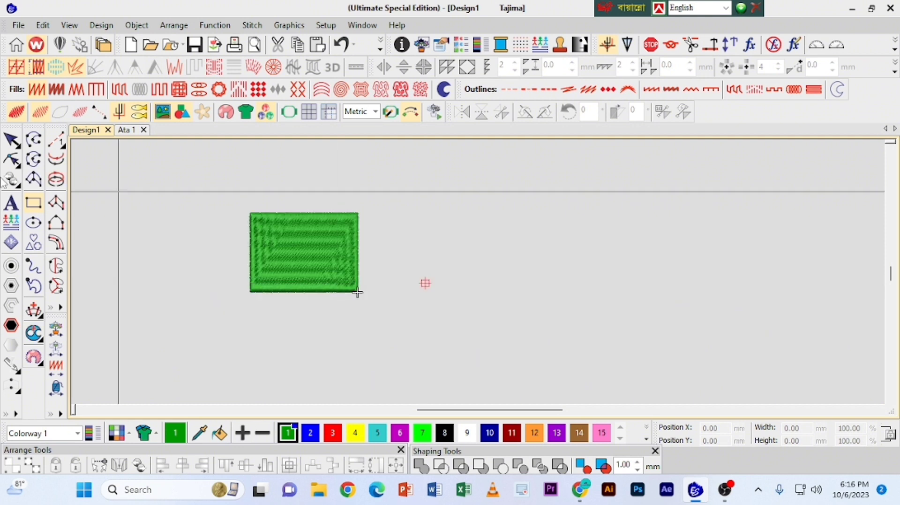
Move the green rectangle diagonally closer to the design origin, to about X -45.7 mm and Y 6.1 mm
click(11, 140)
click(309, 262)
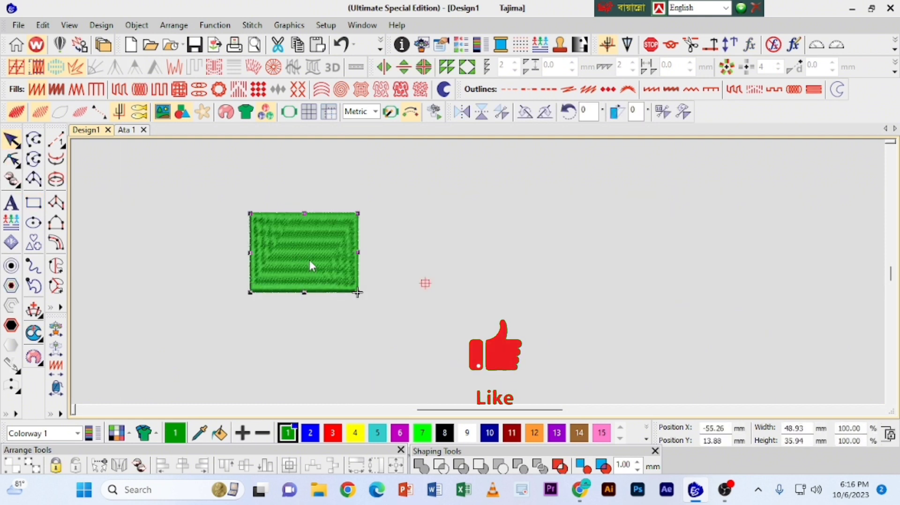
drag(309, 260, 331, 280)
click(202, 226)
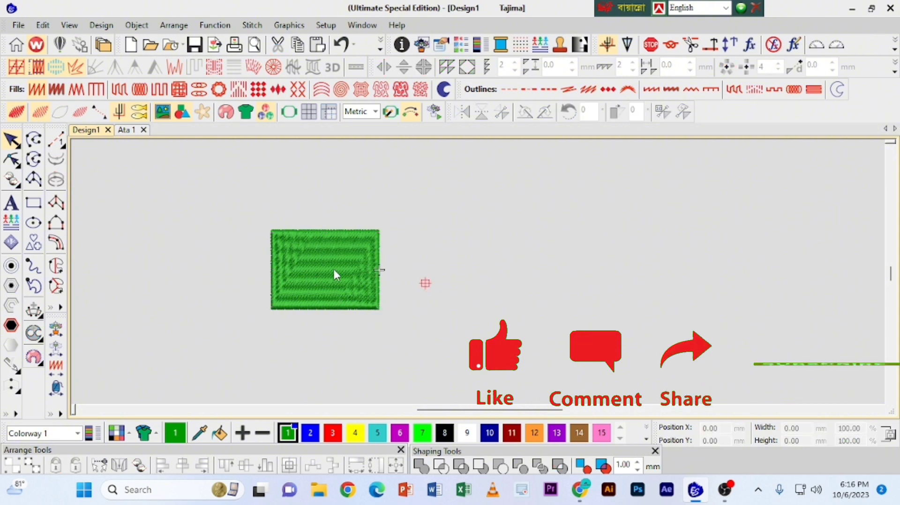
click(265, 259)
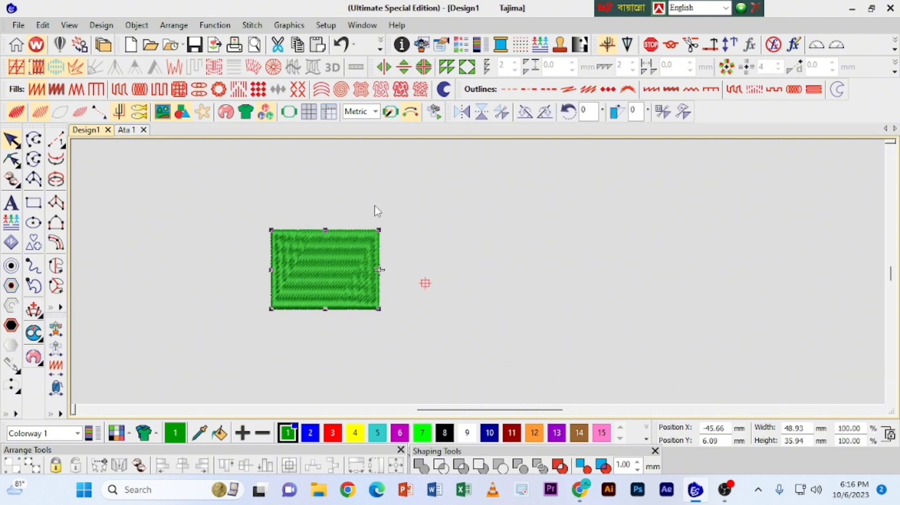
click(257, 203)
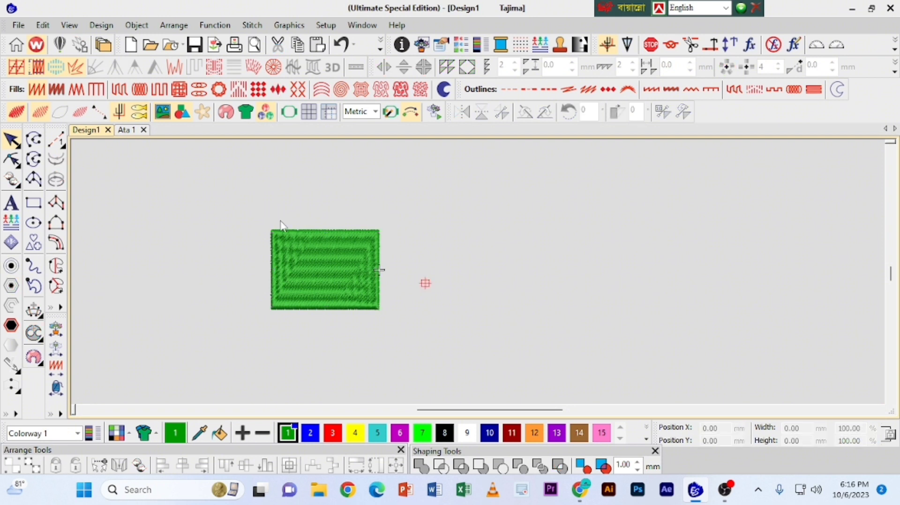
click(303, 260)
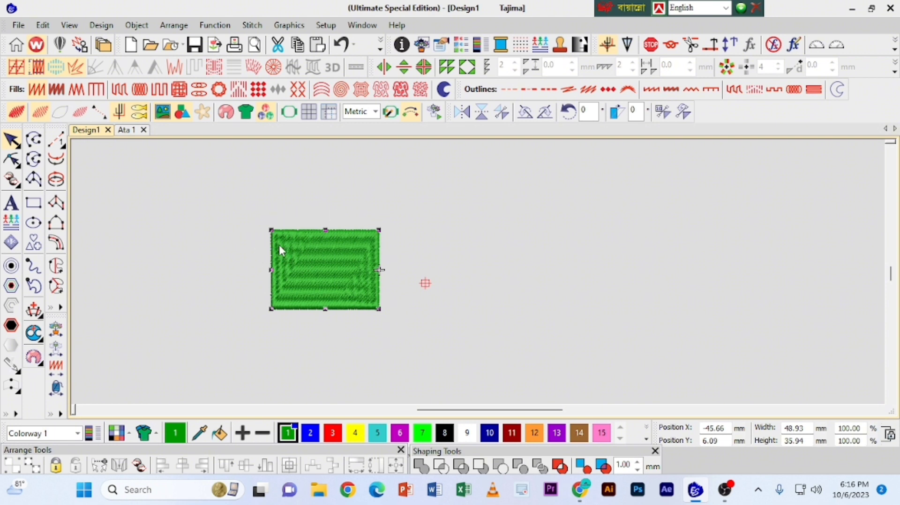
click(12, 268)
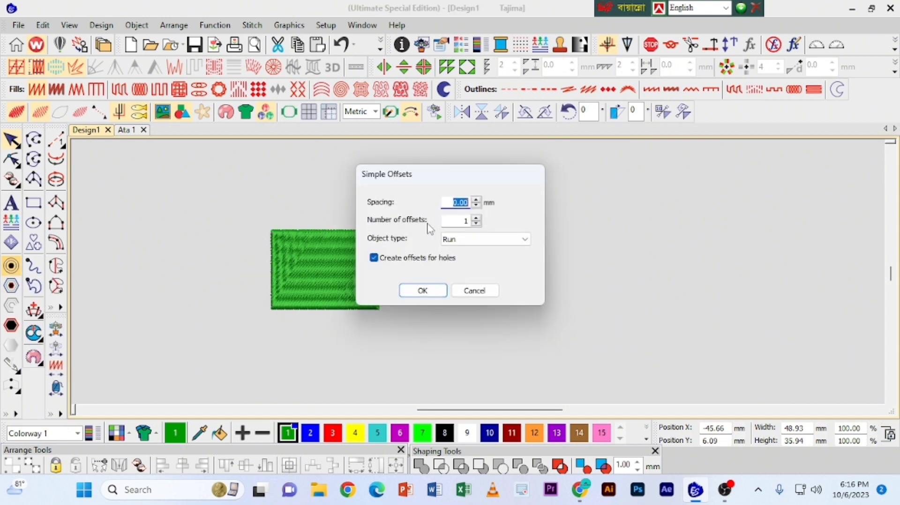
click(482, 240)
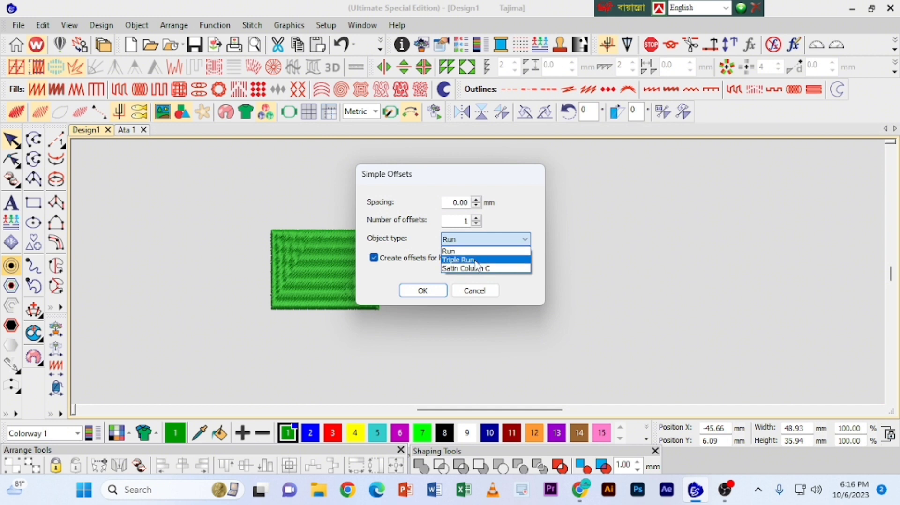
click(468, 292)
click(467, 291)
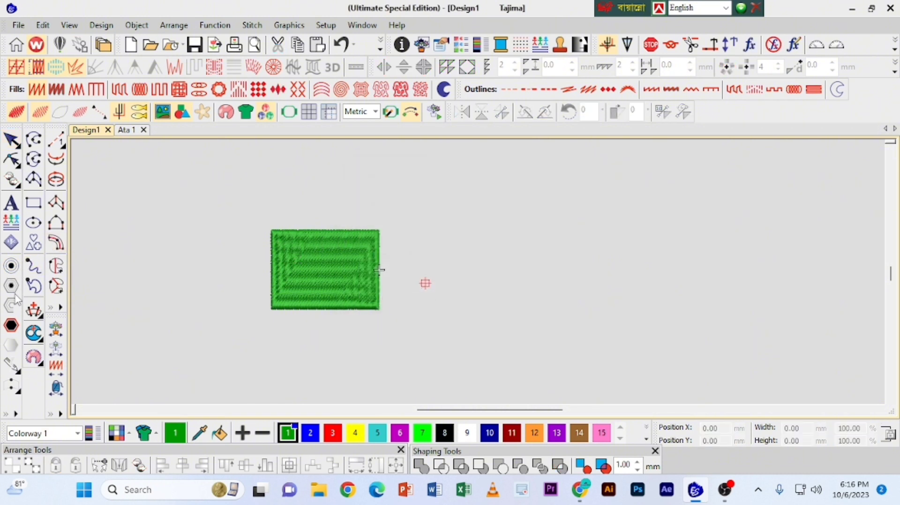
Start Outlines & Offsets for the green rectangle and set the second offset's object type to Motif Run
click(303, 245)
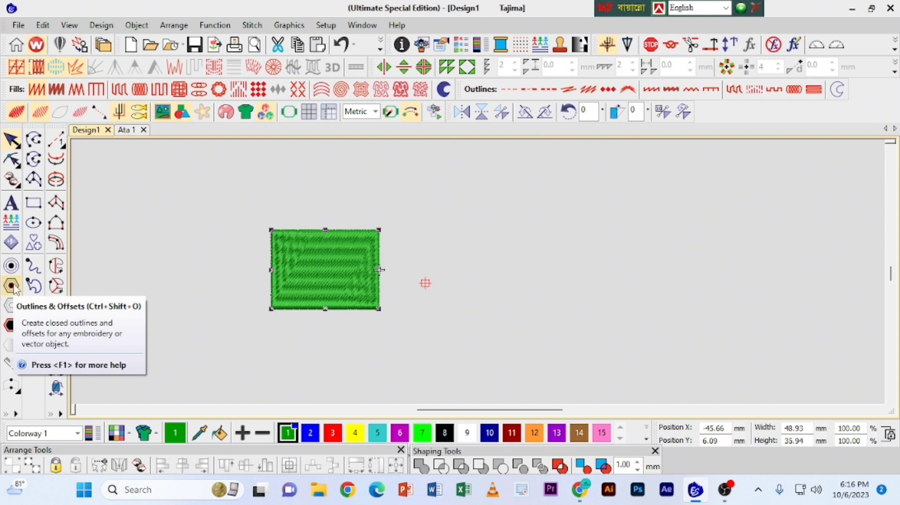
click(12, 286)
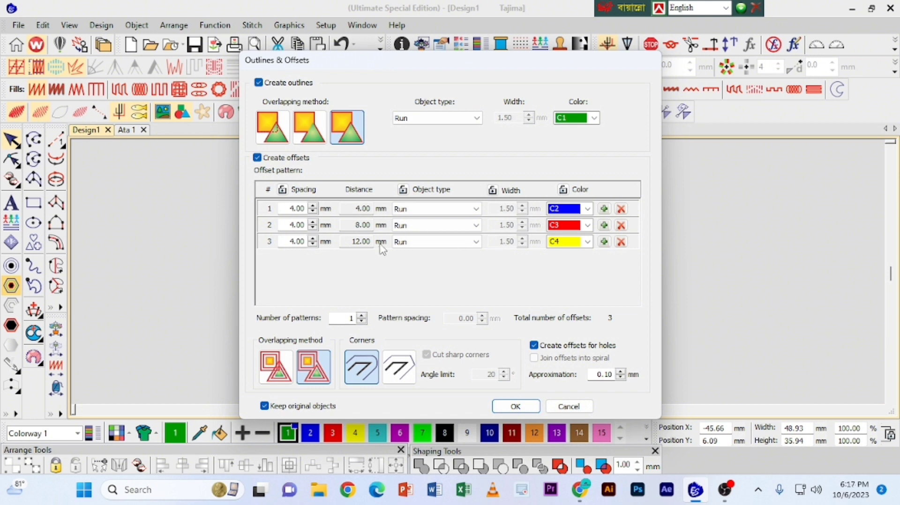
click(476, 210)
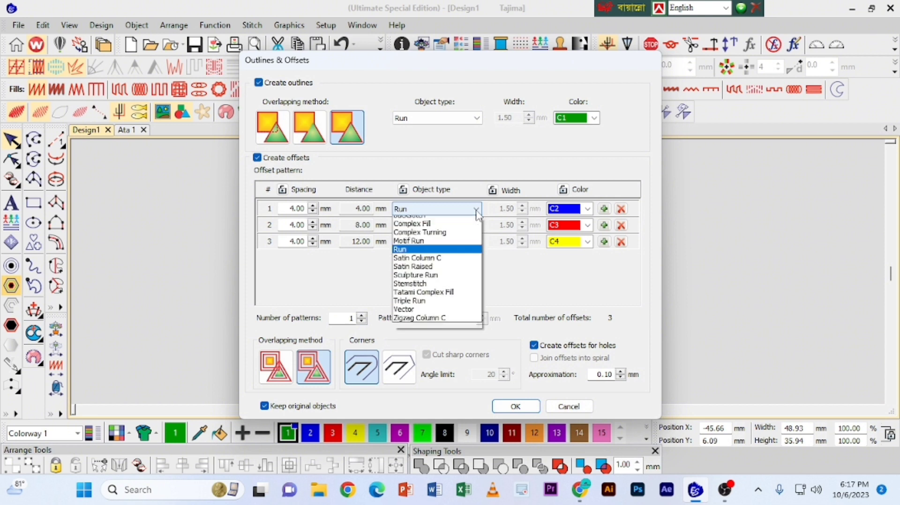
click(476, 211)
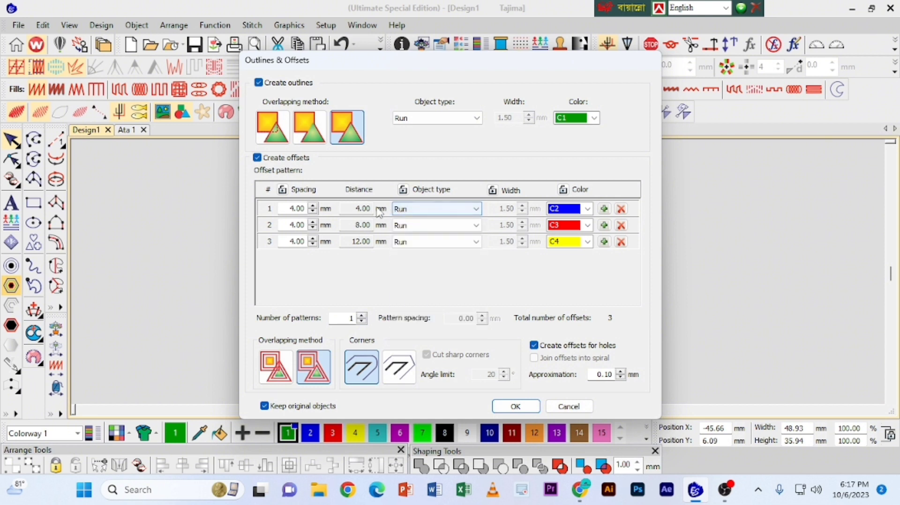
click(473, 210)
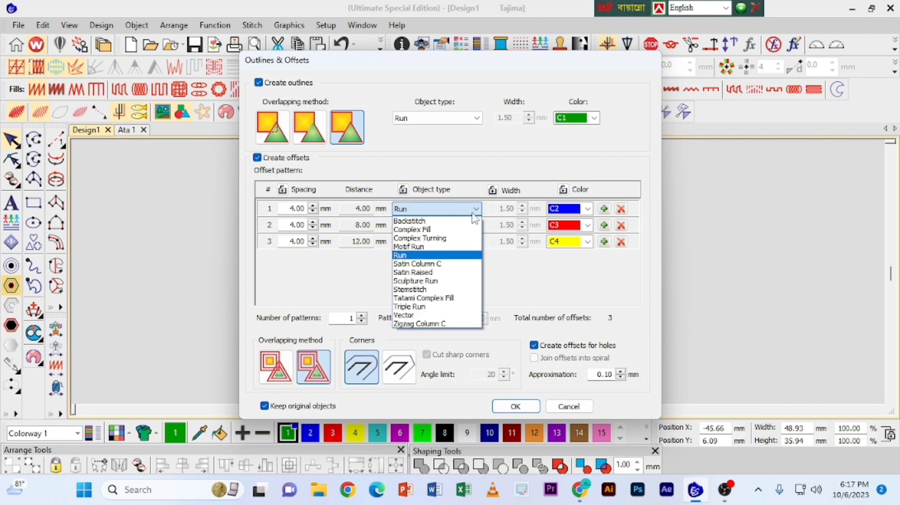
click(477, 211)
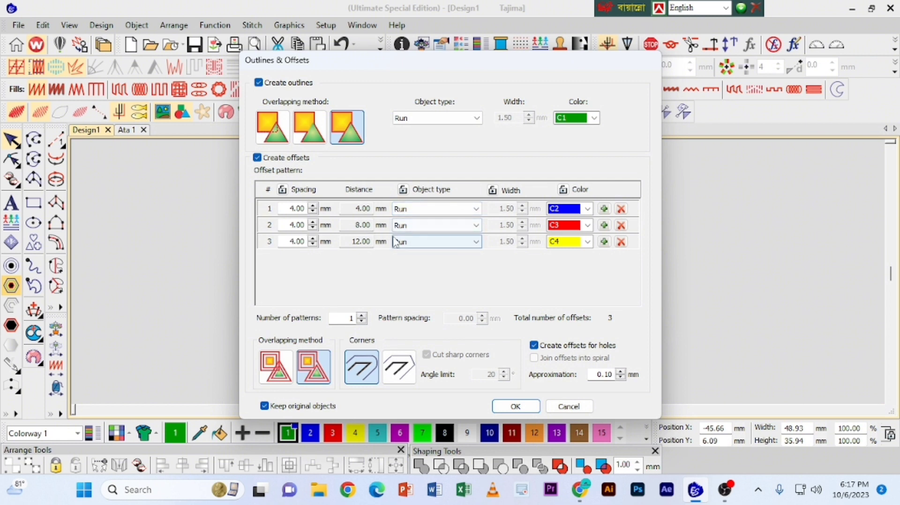
click(480, 226)
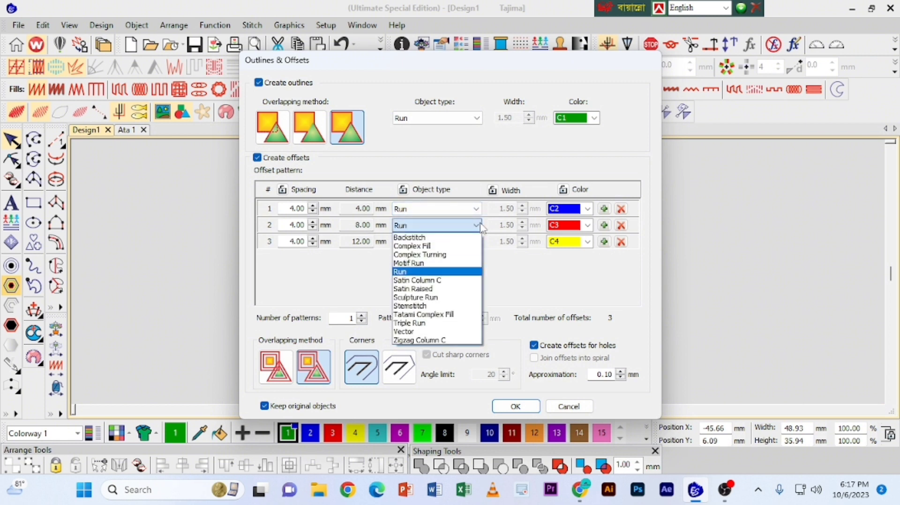
click(430, 263)
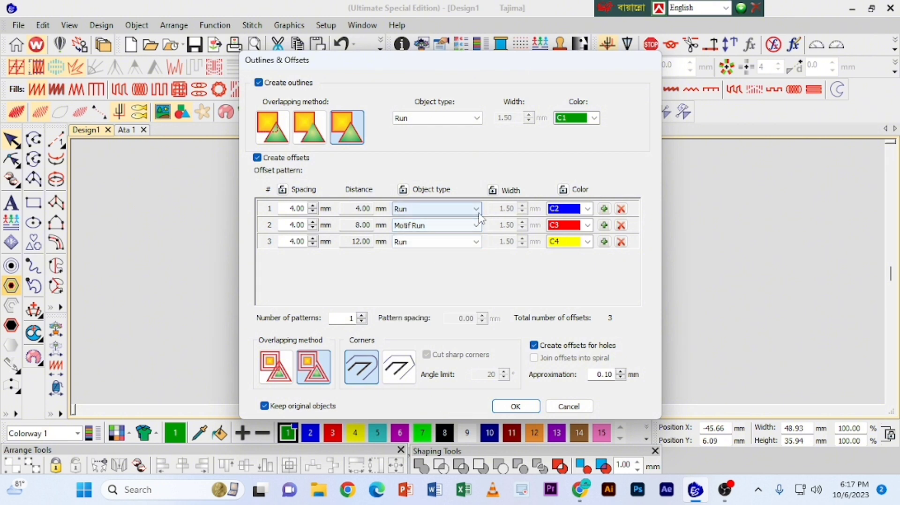
click(436, 209)
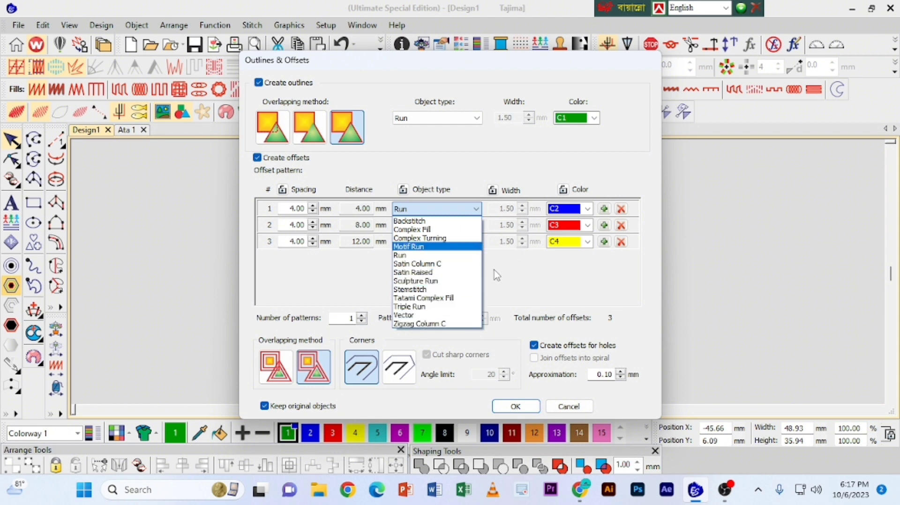
click(469, 247)
click(450, 209)
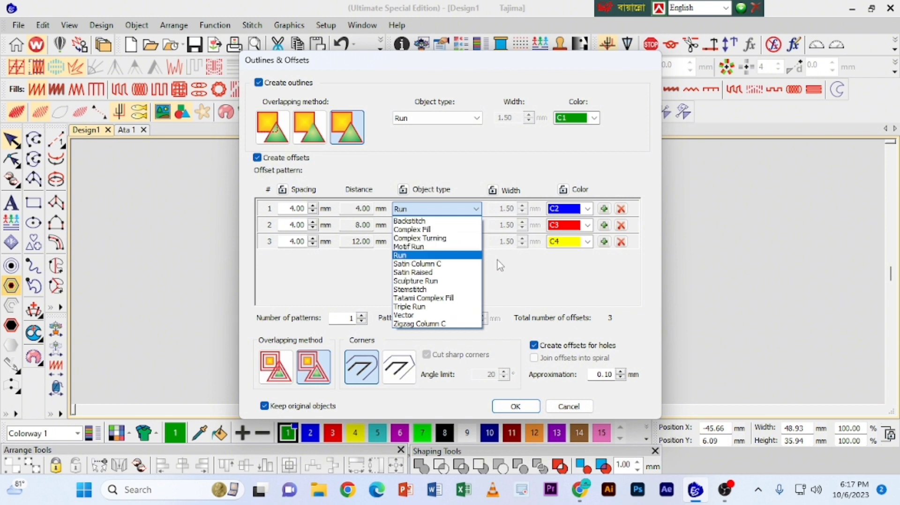
click(415, 255)
click(472, 228)
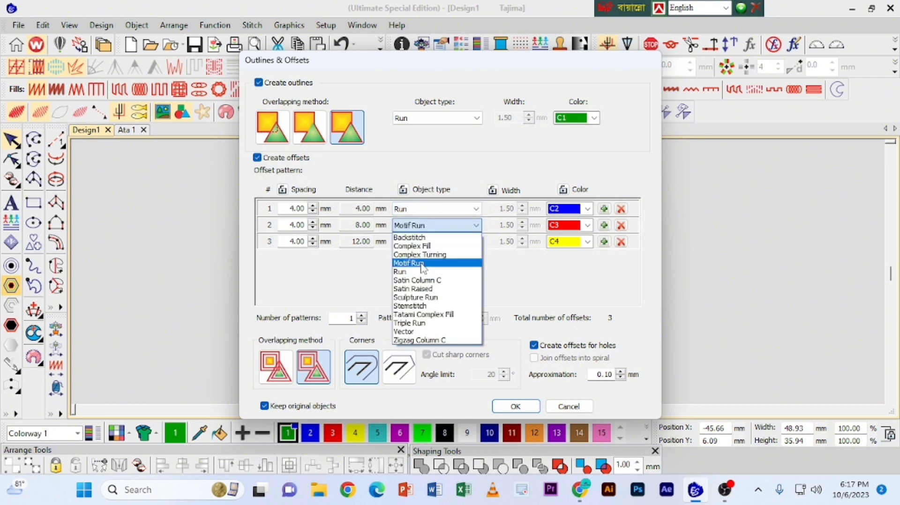
click(509, 275)
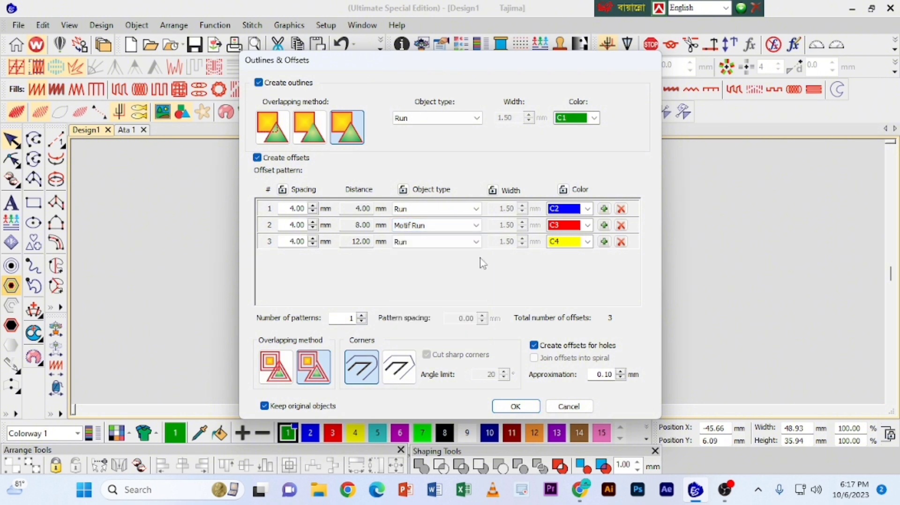
Set the third offset's object type to Triple Run and generate the outline and offsets around the rectangle
click(476, 242)
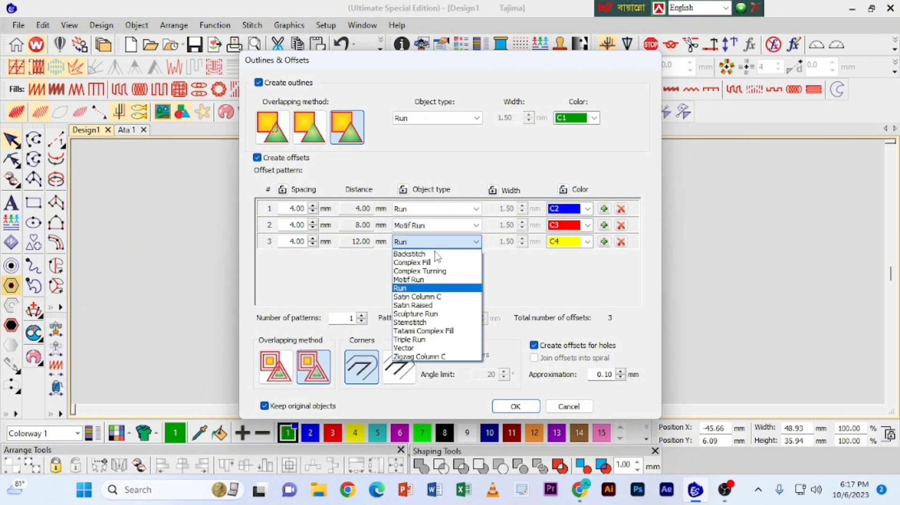
click(424, 343)
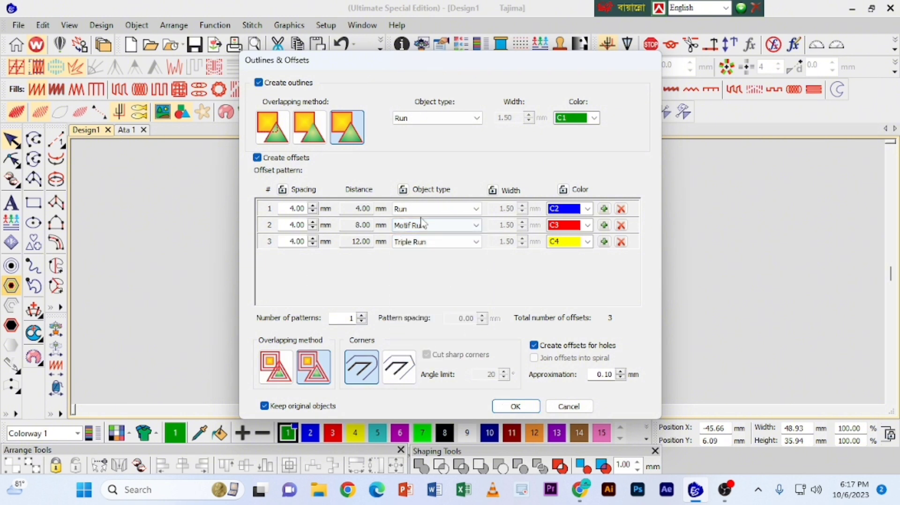
click(530, 410)
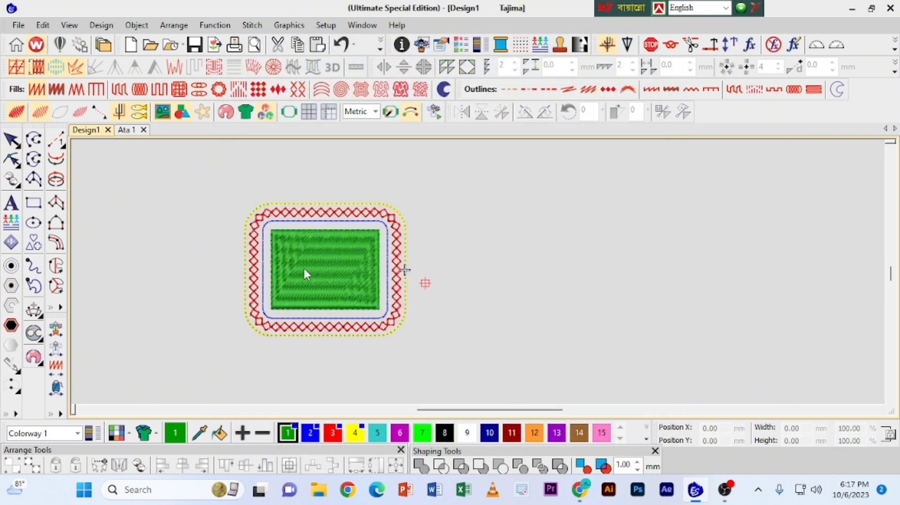
click(457, 364)
key(ctrl+a)
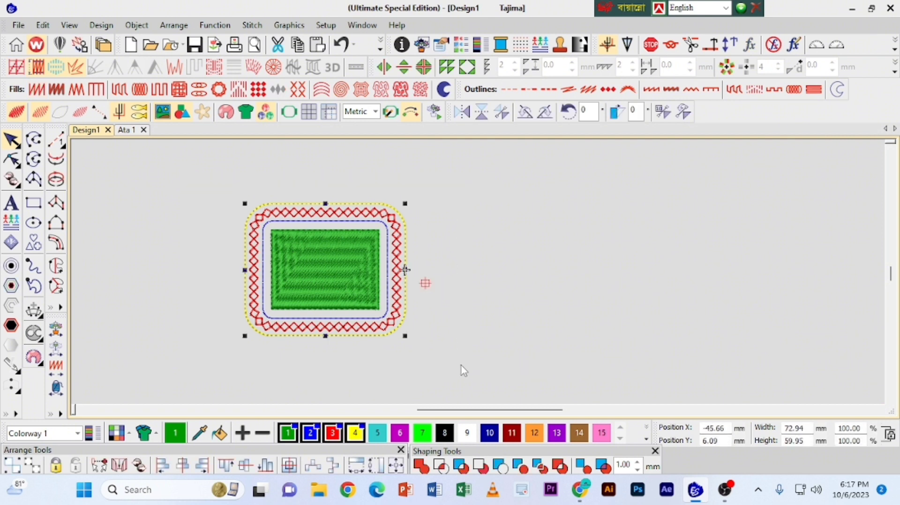
click(185, 242)
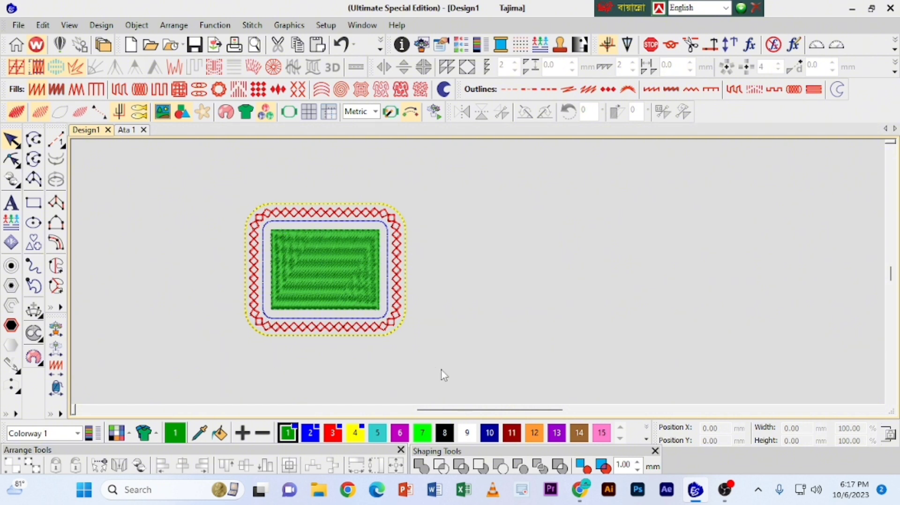
Move the green rectangle together with its outline and offset borders to about X -25.2 mm and Y -8.6 mm, keeping them all selected
click(345, 271)
drag(313, 243, 357, 274)
click(210, 208)
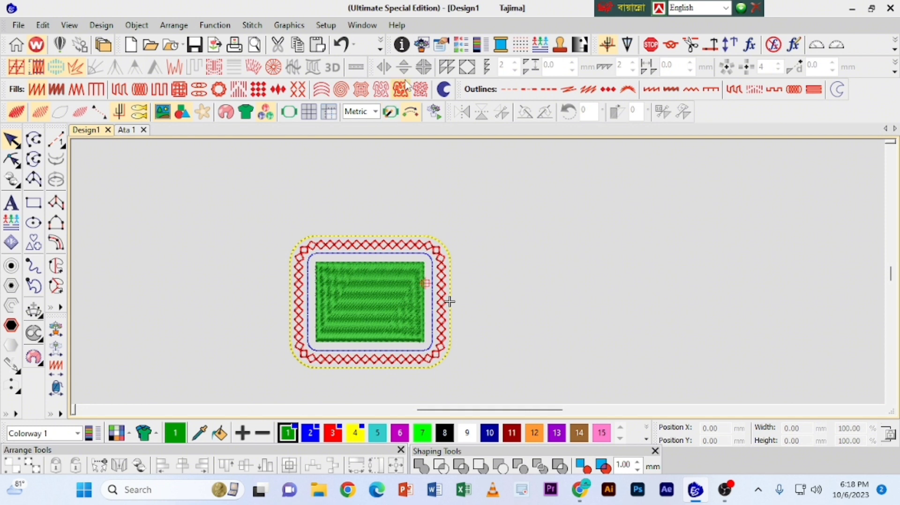
drag(234, 189, 509, 392)
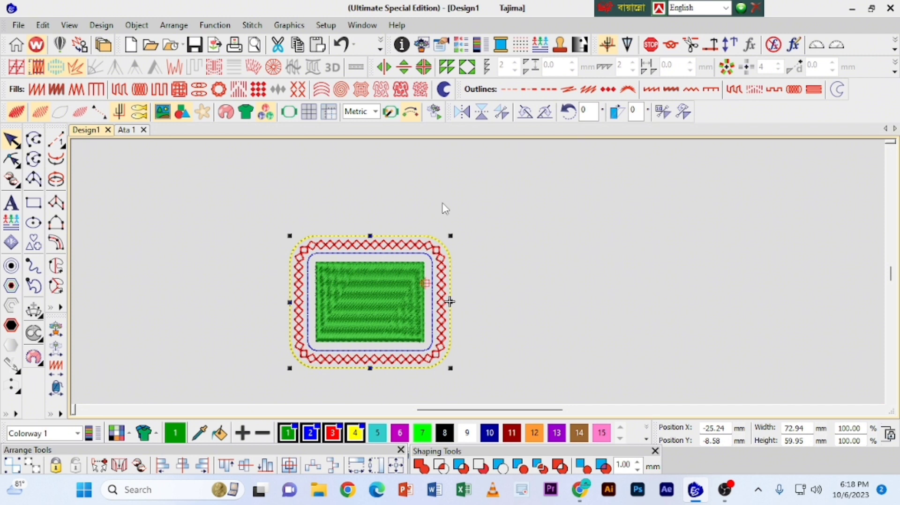
Switch to Chrome and look through the video list of the Graphic Embroidery Designs YouTube channel
click(584, 490)
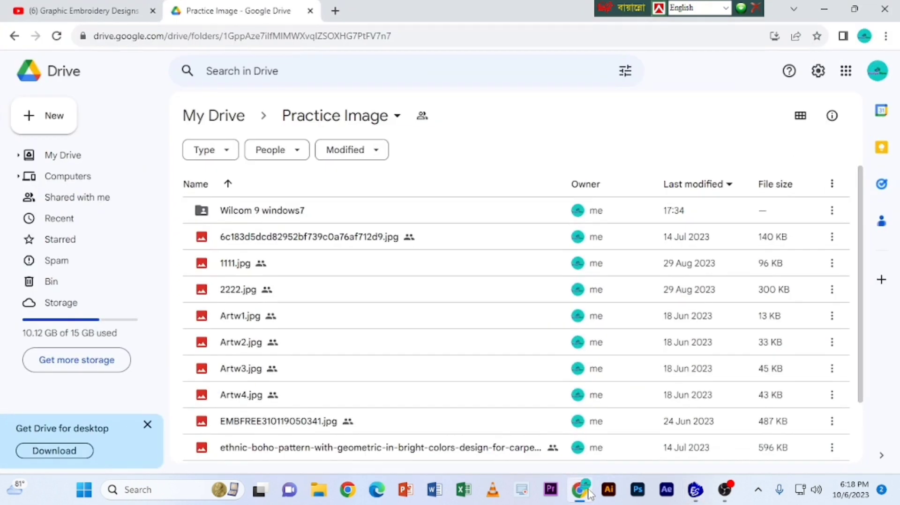
click(85, 11)
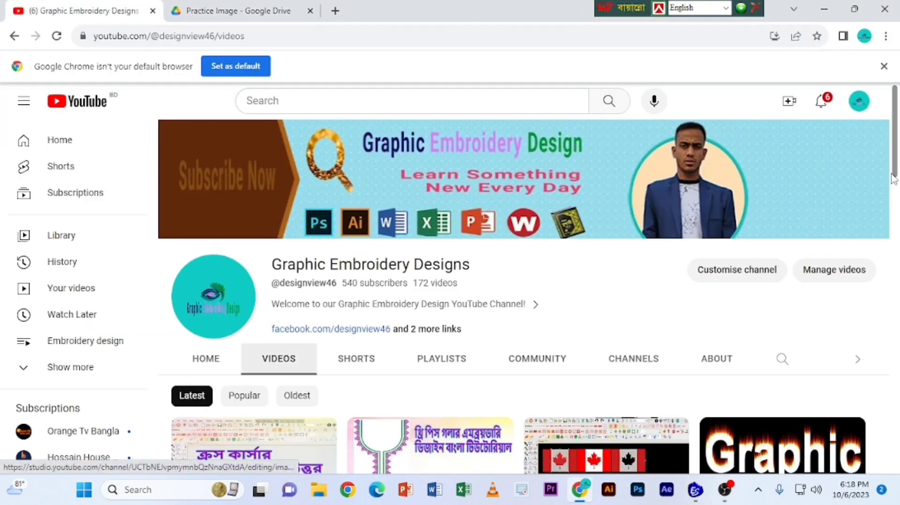
drag(893, 178, 897, 218)
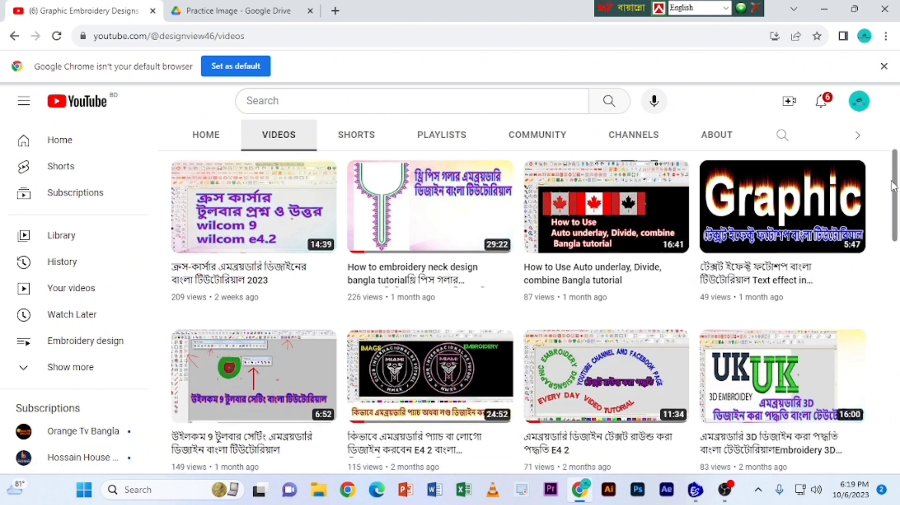
scroll(407, 233, up, 2)
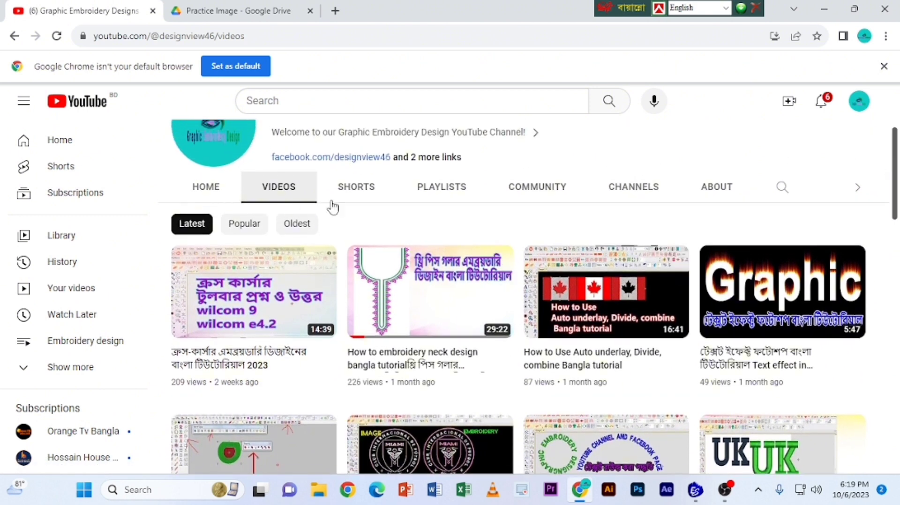
Look through the channel's created playlists and return to the embroidery design
click(442, 191)
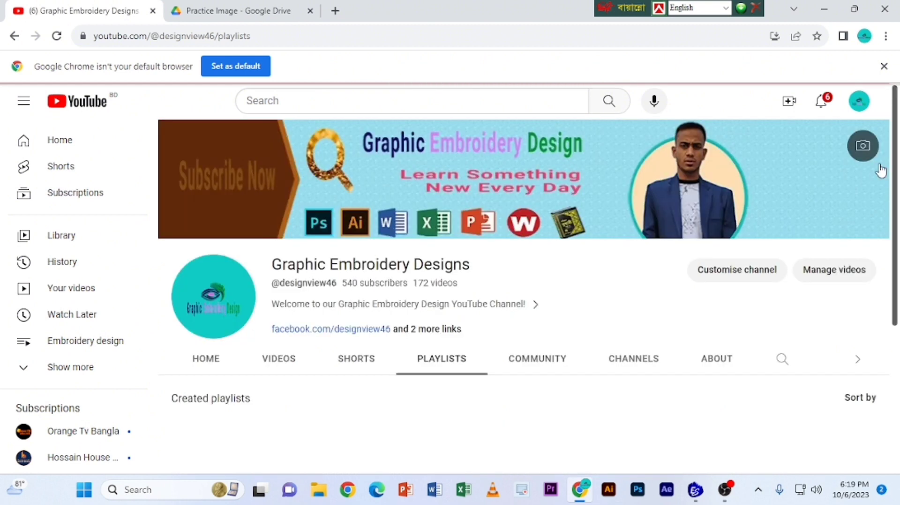
scroll(896, 291, down, 3)
scroll(895, 291, down, 2)
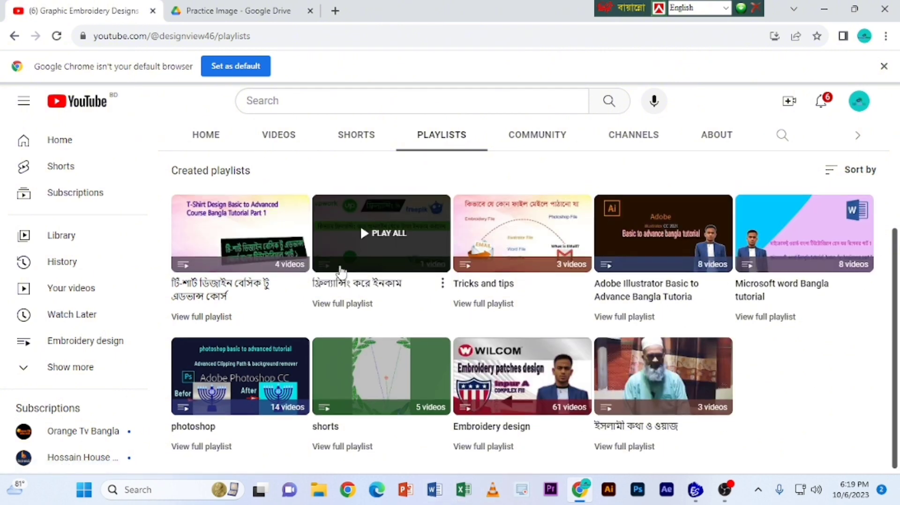
scroll(331, 231, up, 5)
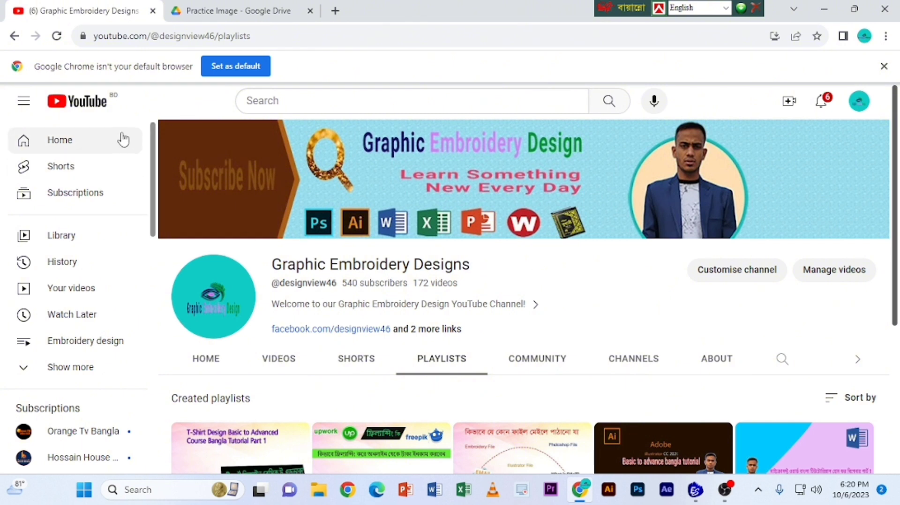
click(824, 9)
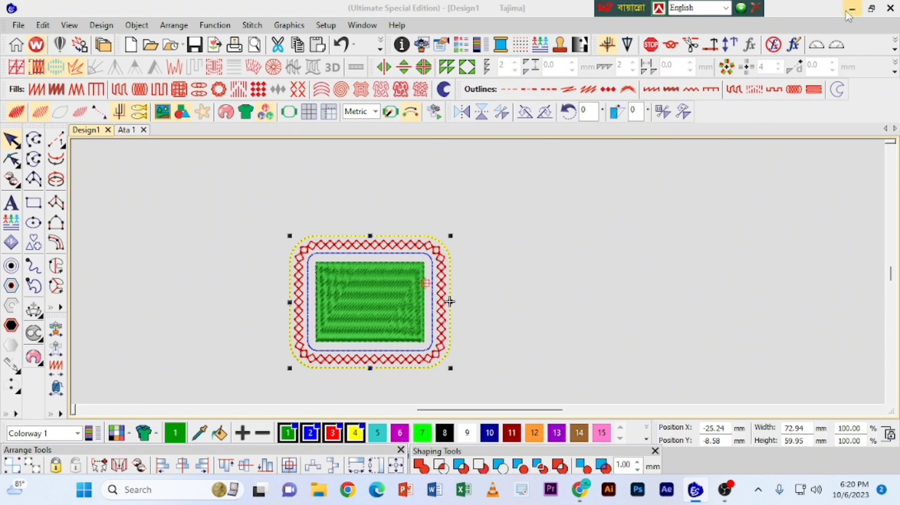
click(408, 207)
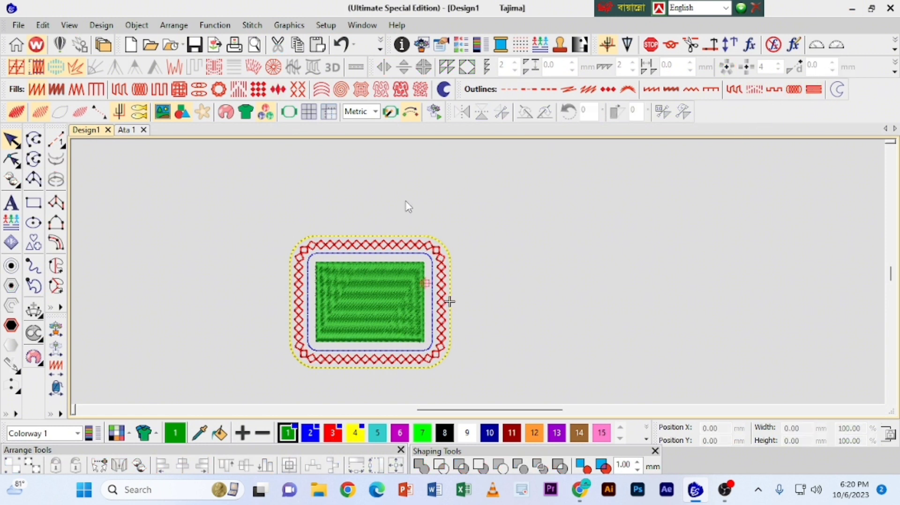
drag(218, 185, 483, 383)
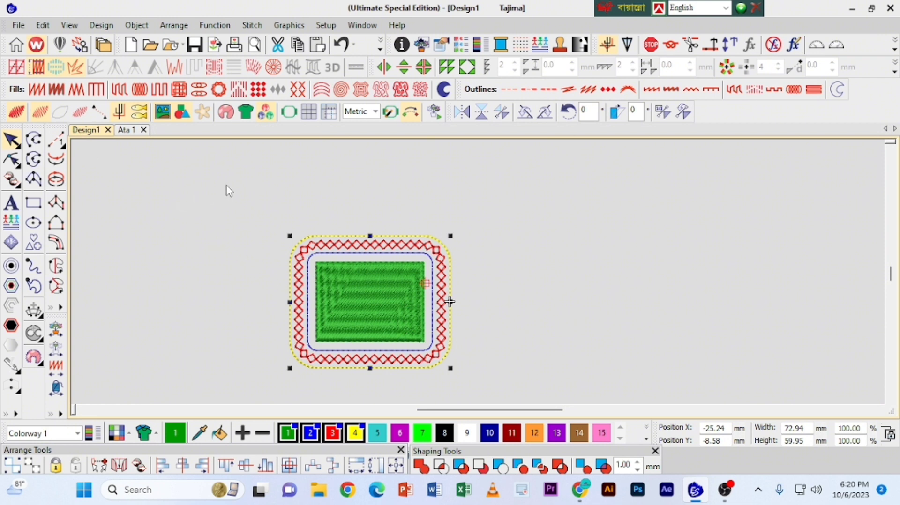
drag(222, 183, 432, 303)
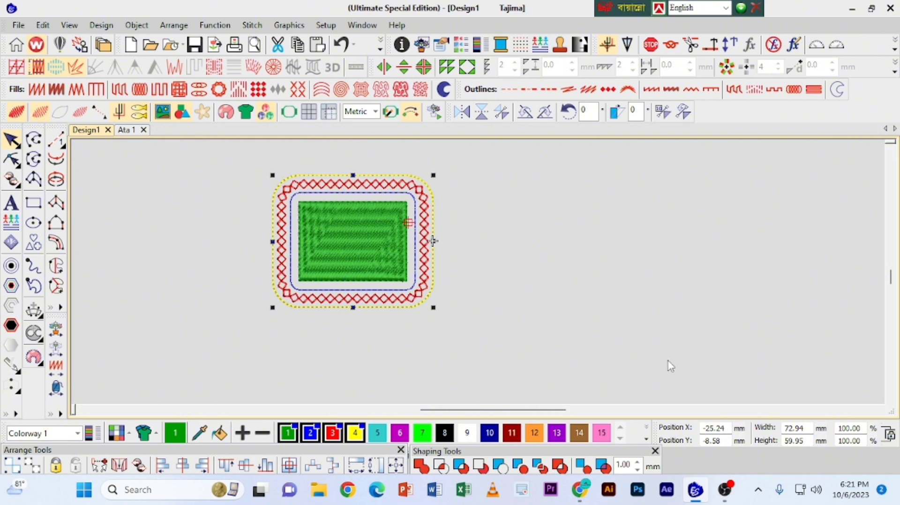
Switch to Chrome and examine the files in Google Drive's Practice Image folder
click(696, 499)
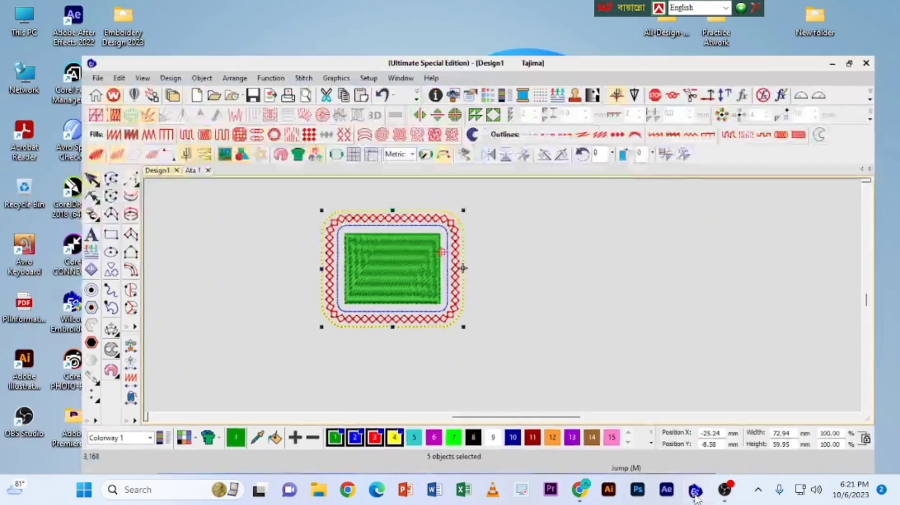
mouse_move(582, 500)
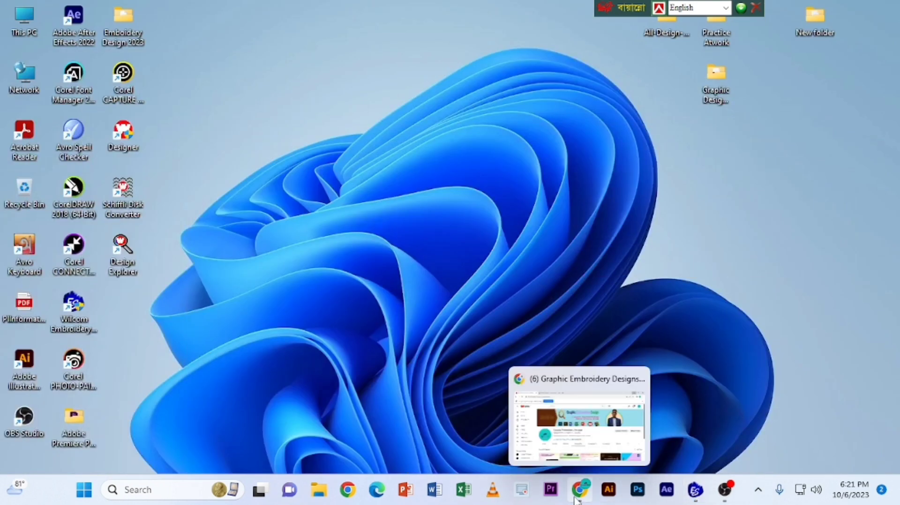
click(581, 500)
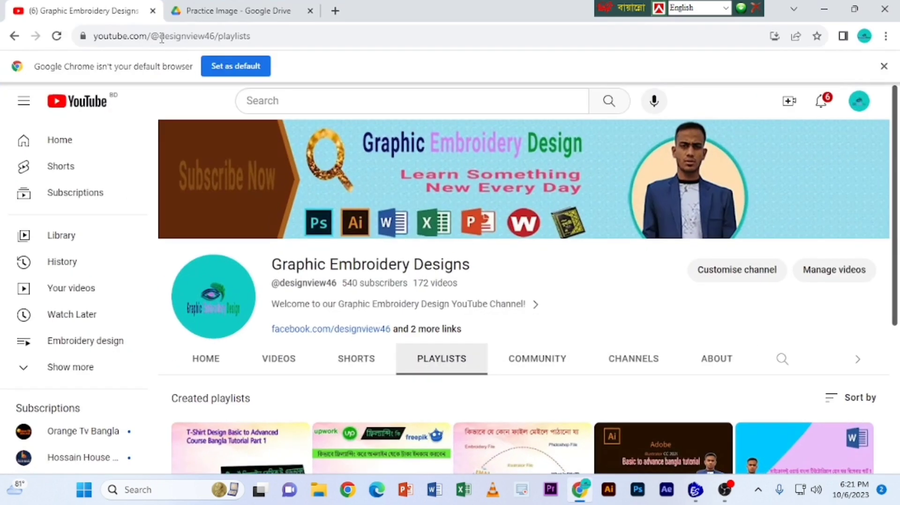
click(188, 11)
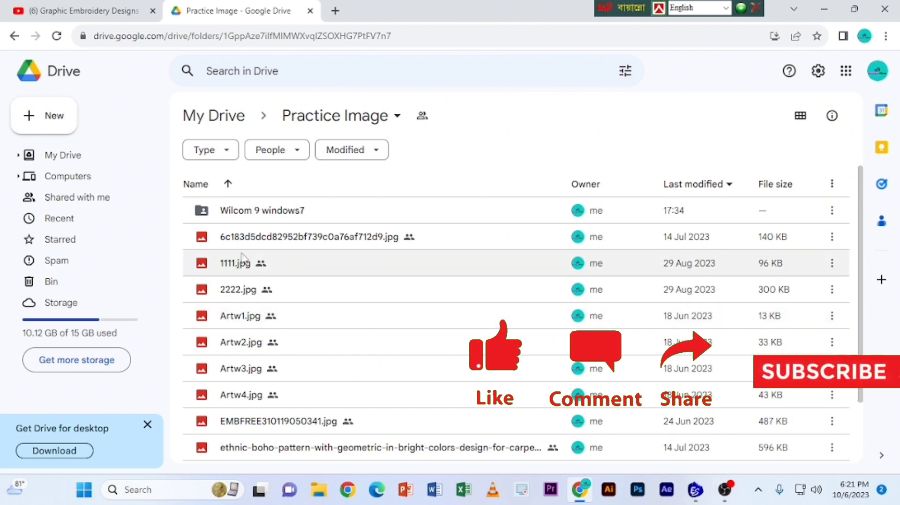
scroll(244, 300, down, 3)
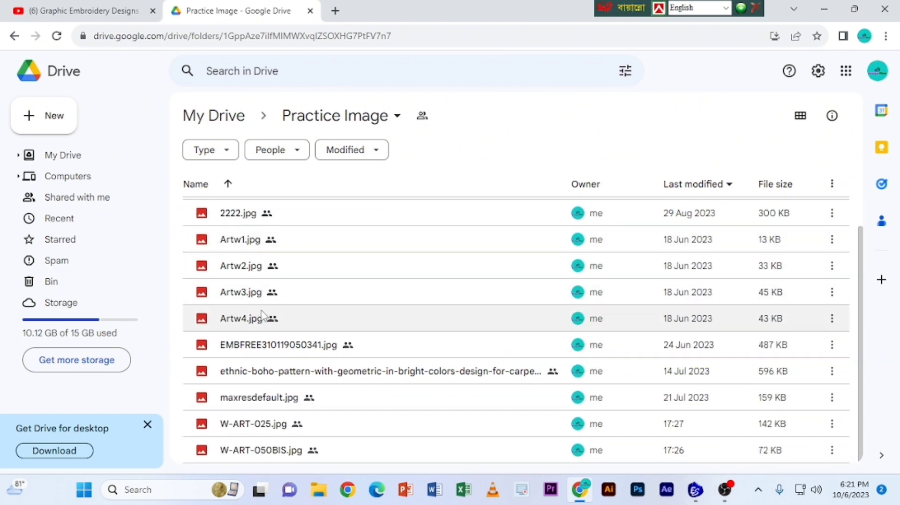
scroll(262, 319, up, 3)
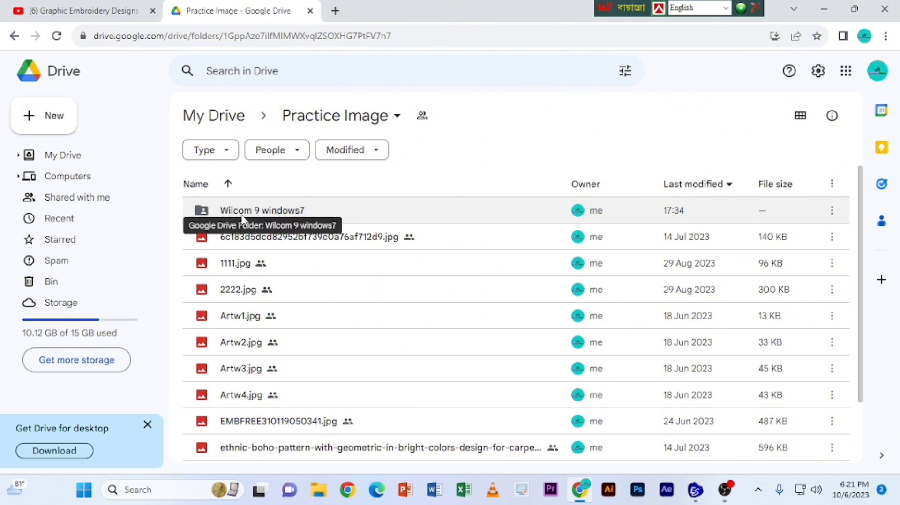
scroll(228, 326, down, 2)
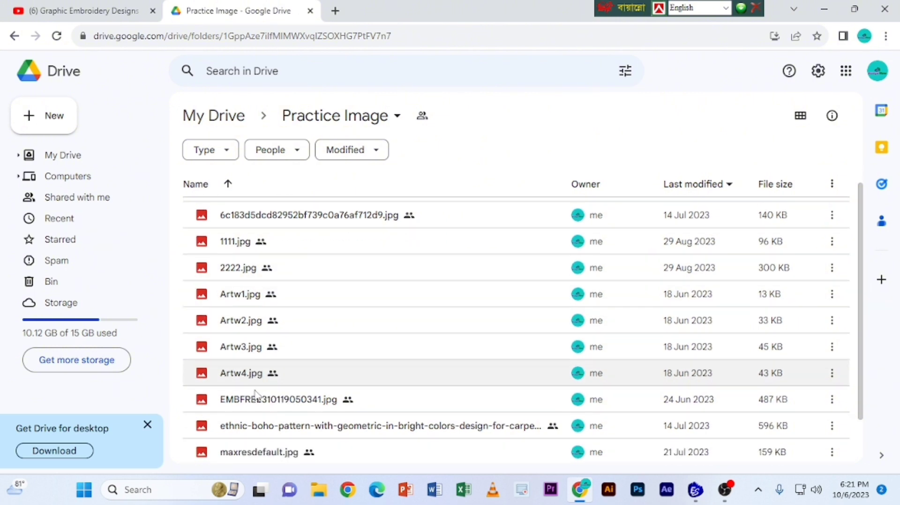
scroll(275, 275, up, 2)
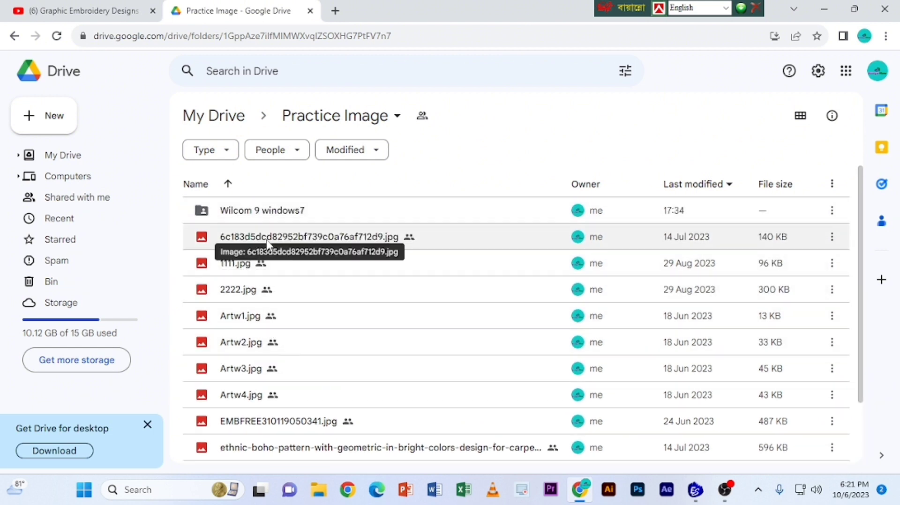
View the contents of the Wilcom 9 windows7 folder in Google Drive and go back to the desktop
click(273, 215)
double_click(271, 215)
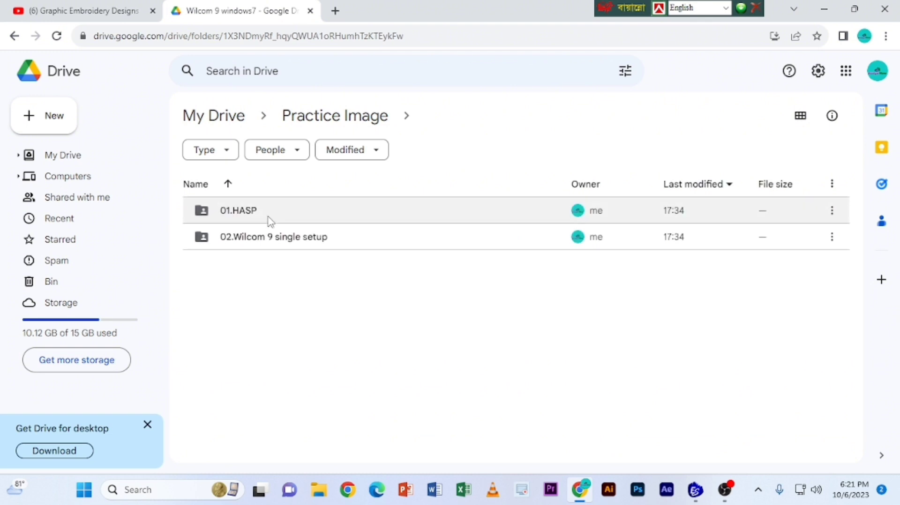
click(824, 9)
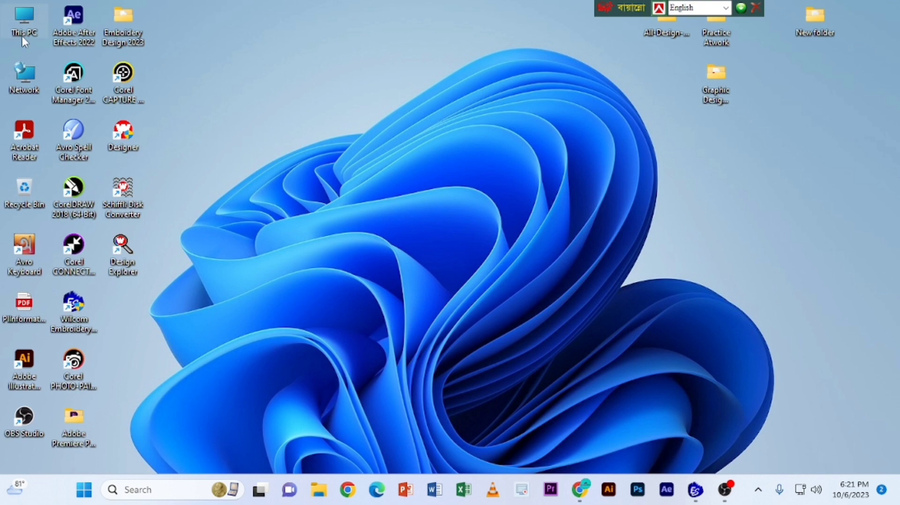
In File Explorer, open the 02.Wilcom 9 single setup folder inside Software, New wilcom, Wilcom 9 windows7 on drive F
double_click(21, 15)
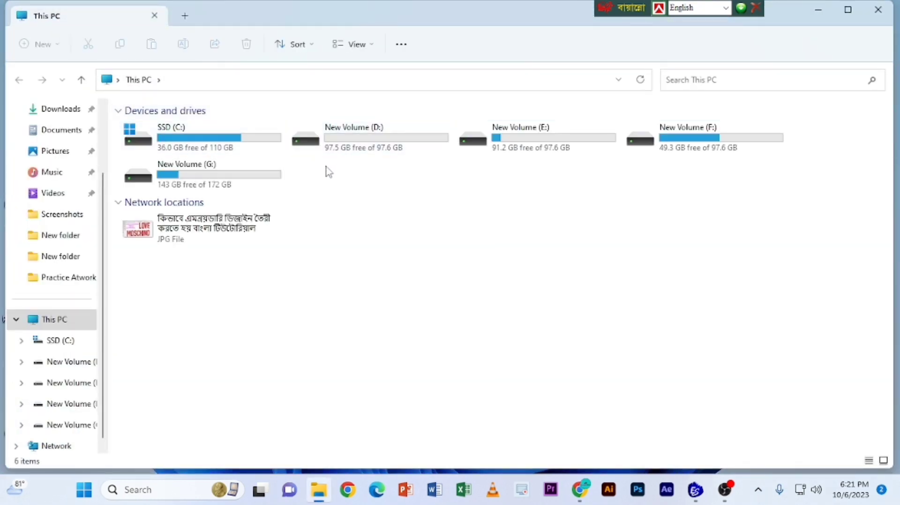
double_click(645, 137)
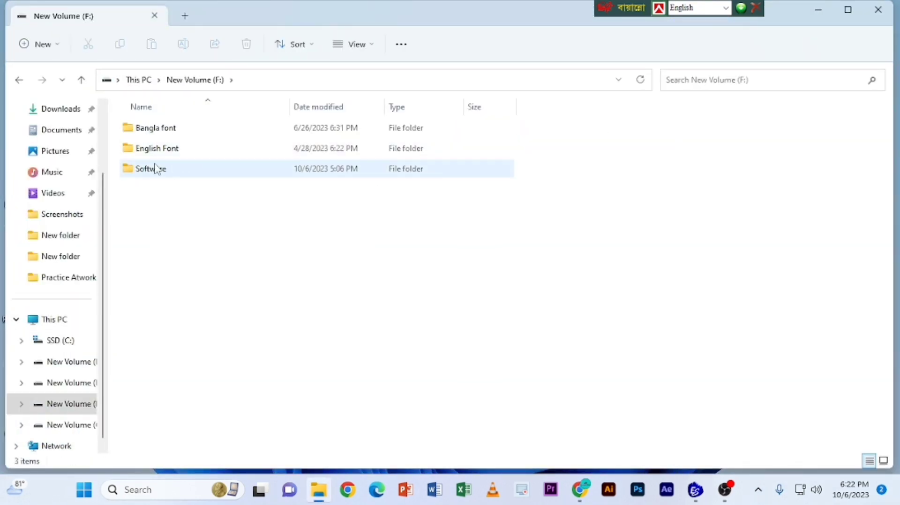
double_click(156, 169)
click(455, 140)
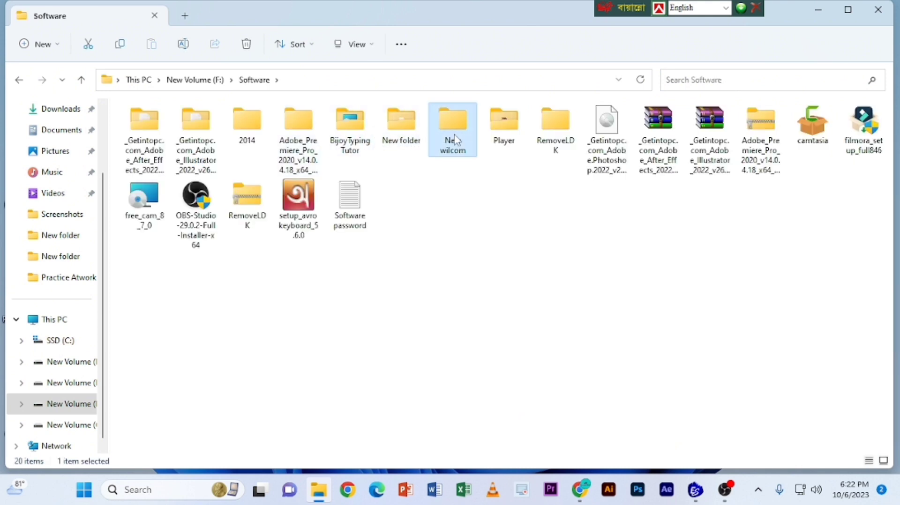
double_click(455, 140)
double_click(154, 128)
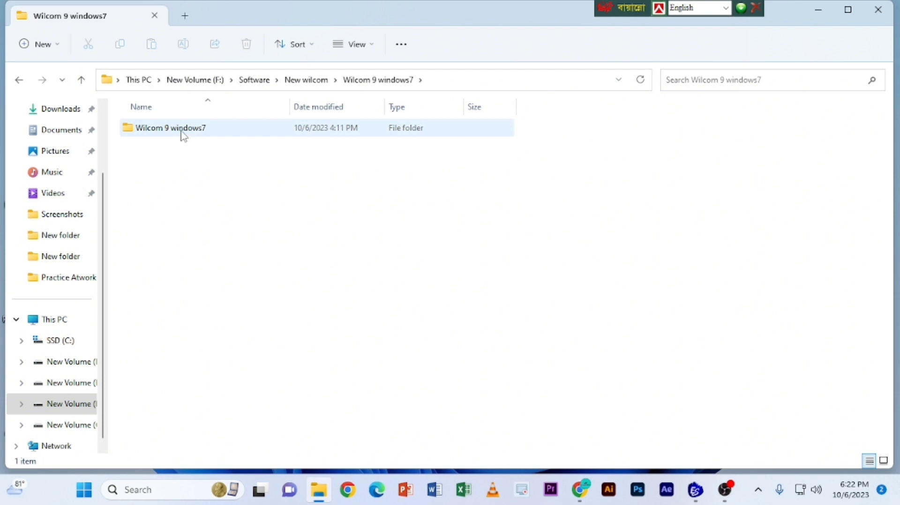
double_click(174, 135)
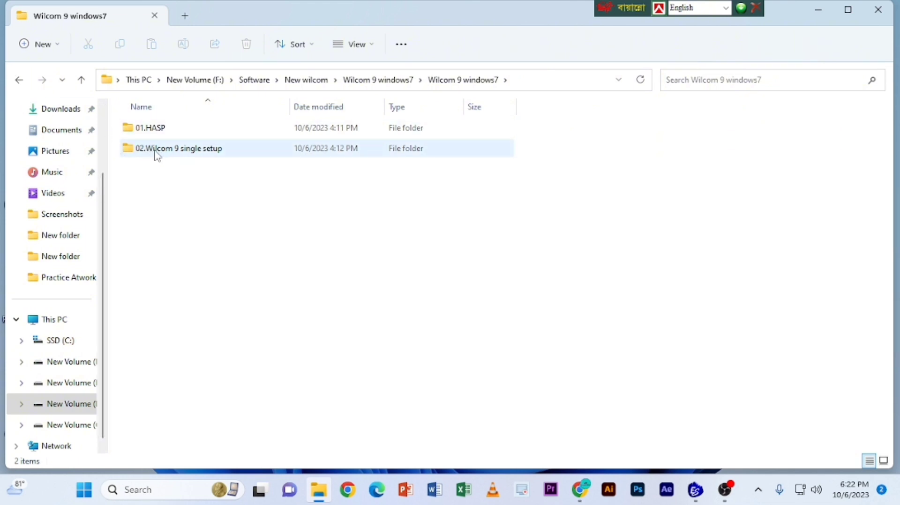
double_click(195, 154)
Try to run the Wilcom ES v9 installer and go back to the desktop
click(151, 196)
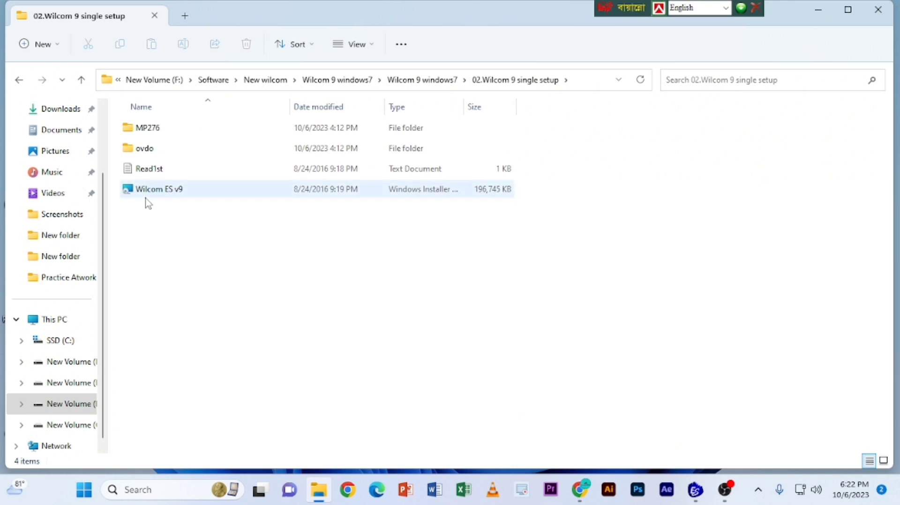
double_click(419, 190)
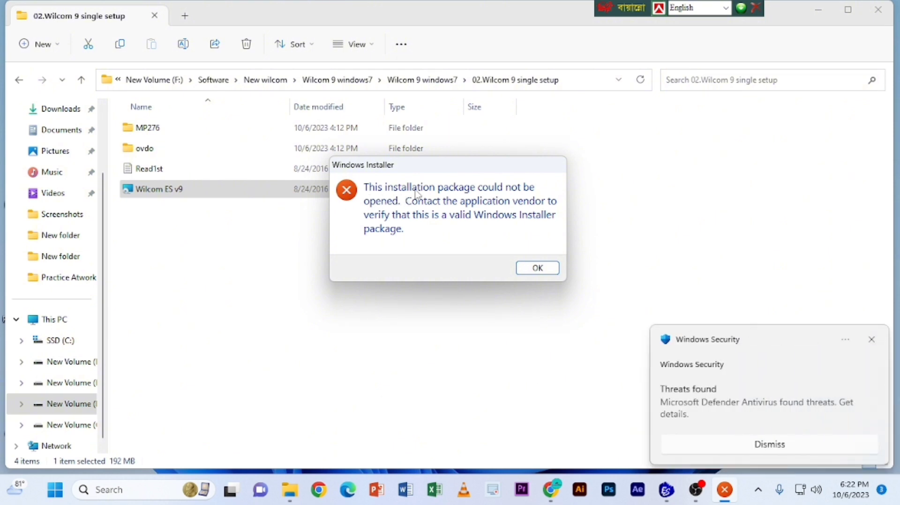
click(521, 268)
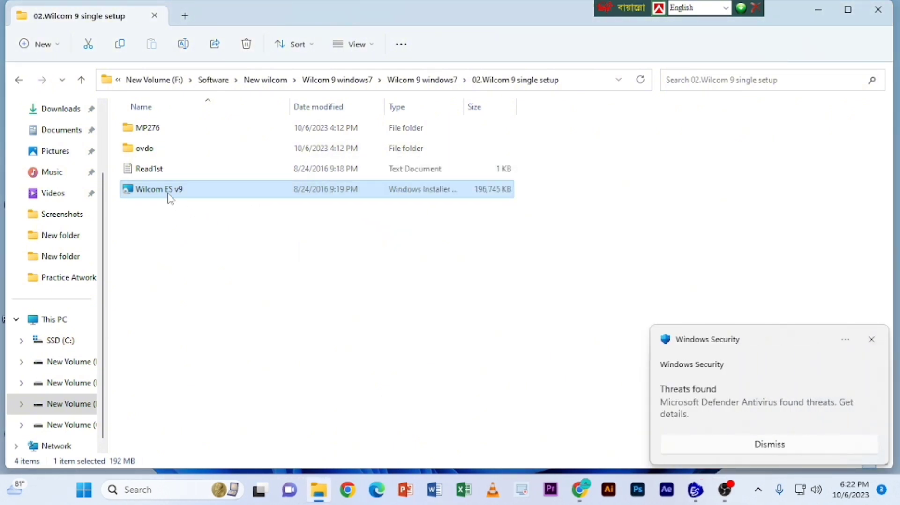
click(818, 9)
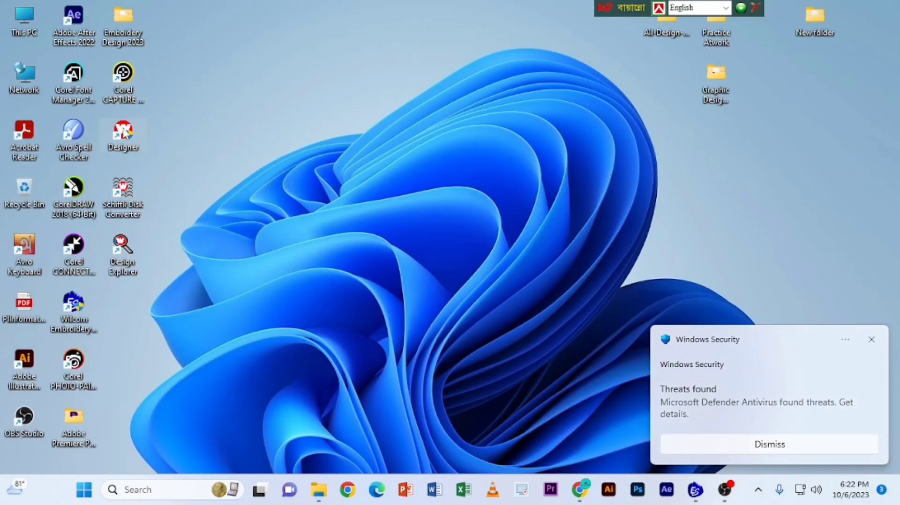
Try launching Designer from the desktop, decline its User Account Control request, and return to the Google Drive folder in Chrome
double_click(125, 132)
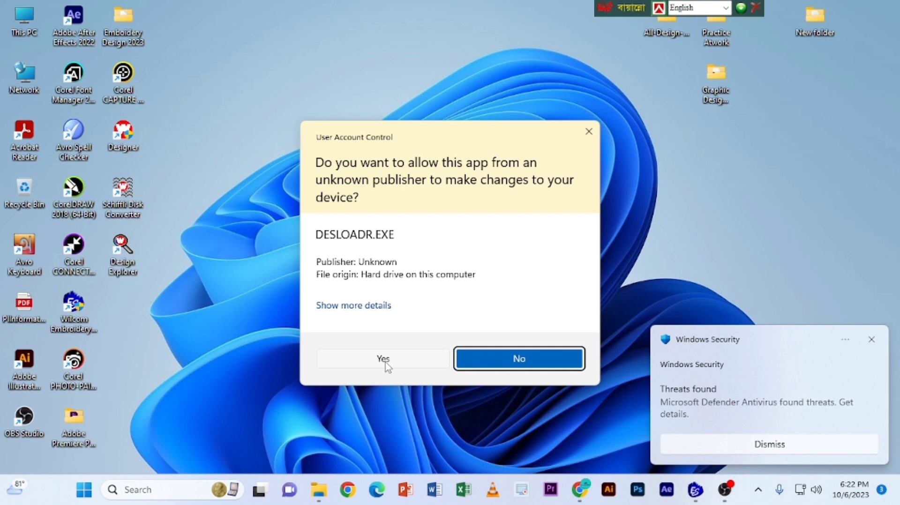
click(488, 361)
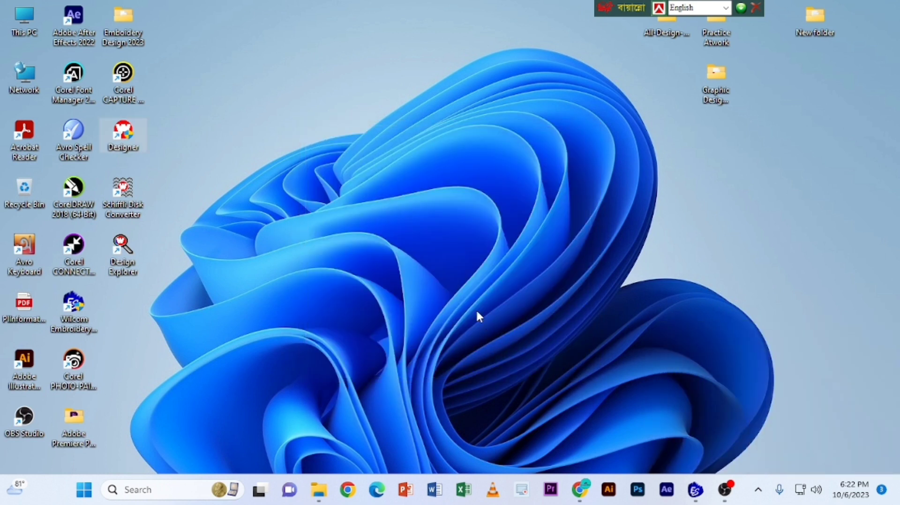
click(583, 493)
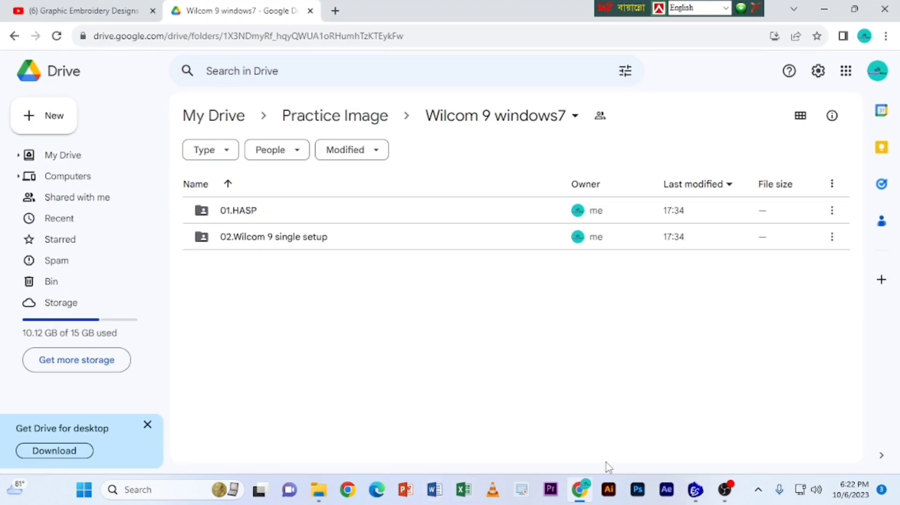
In File Explorer, reopen the inner Wilcom 9 windows7 folder, view its 02.Wilcom 9 single setup subfolder, and close the window
click(319, 490)
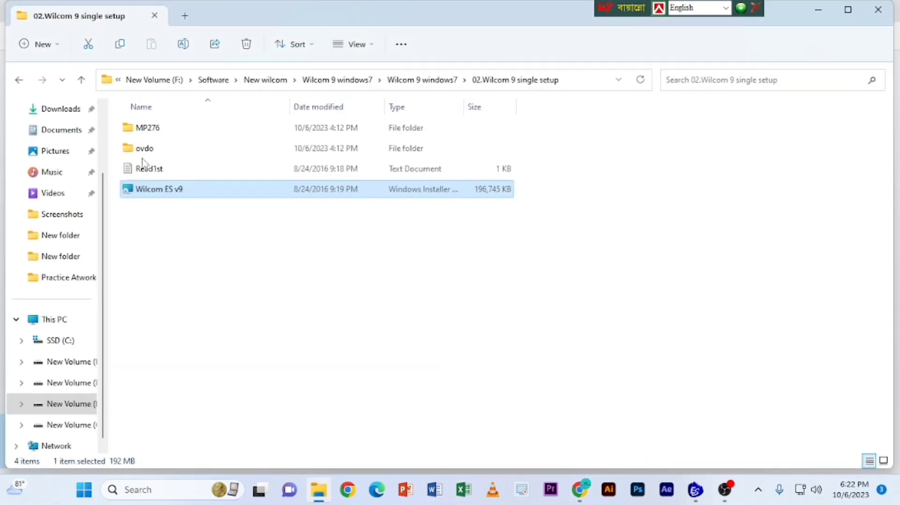
click(19, 80)
click(18, 80)
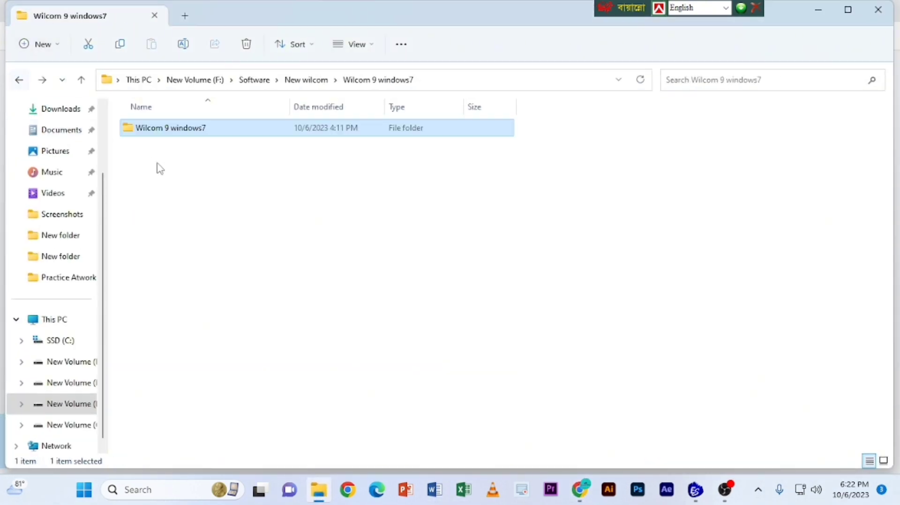
double_click(171, 128)
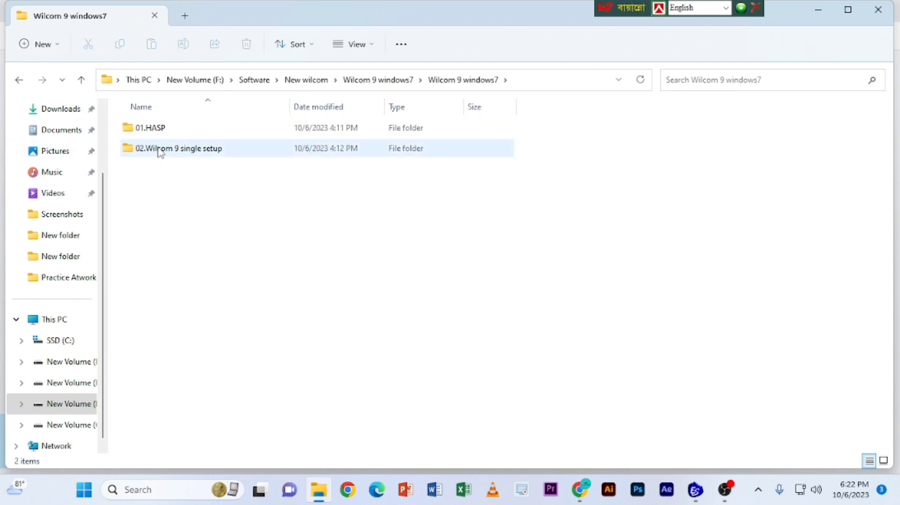
click(162, 156)
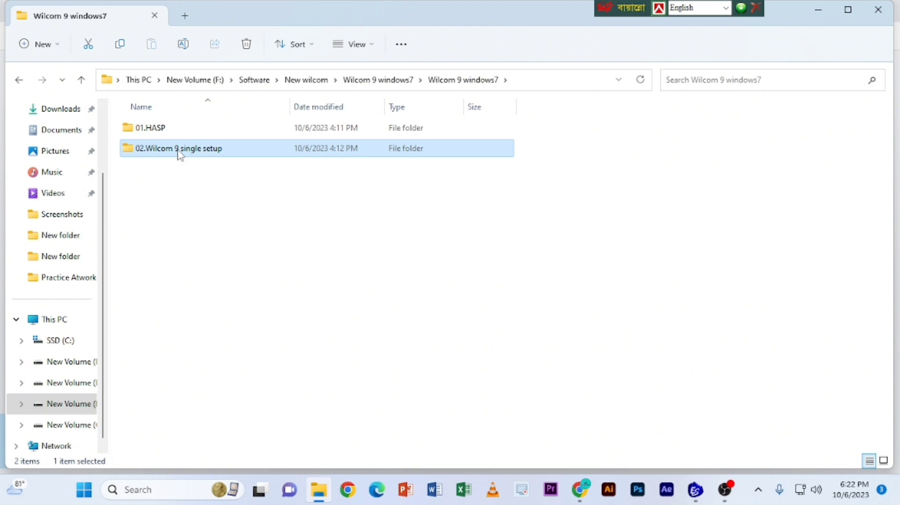
double_click(179, 151)
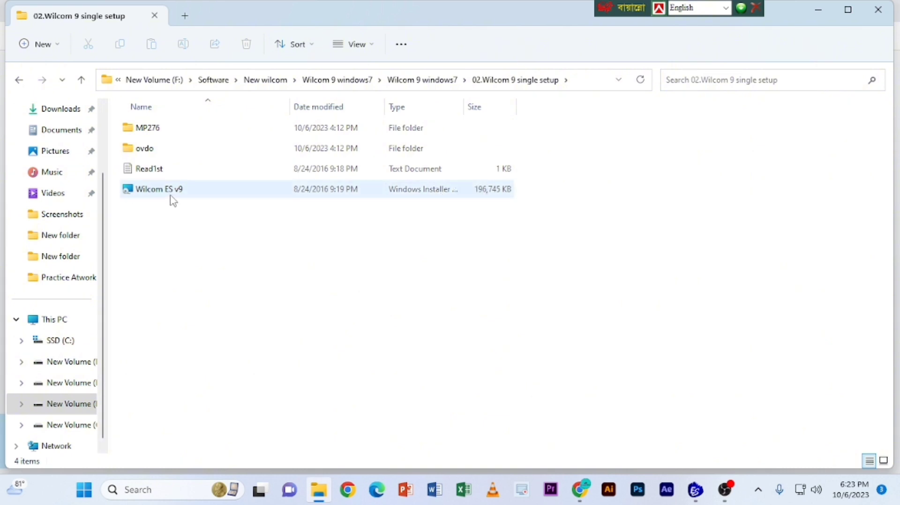
click(879, 10)
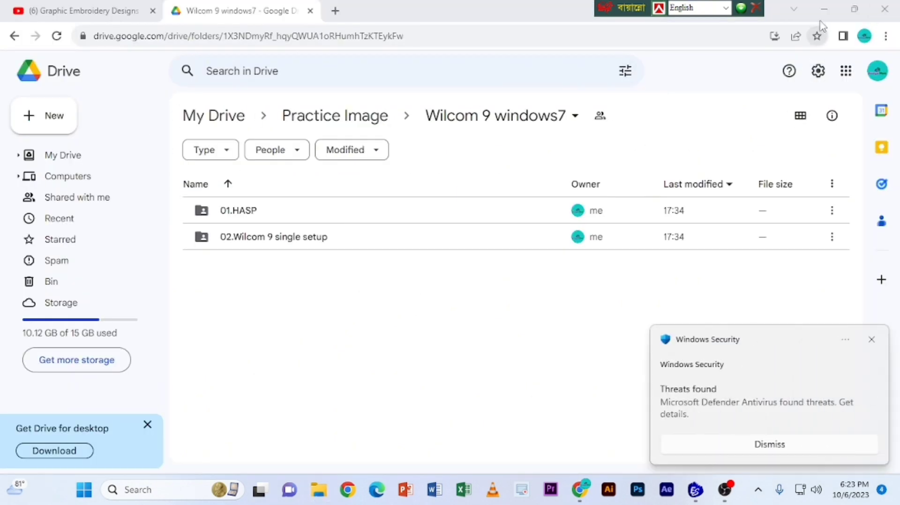
click(722, 492)
click(724, 491)
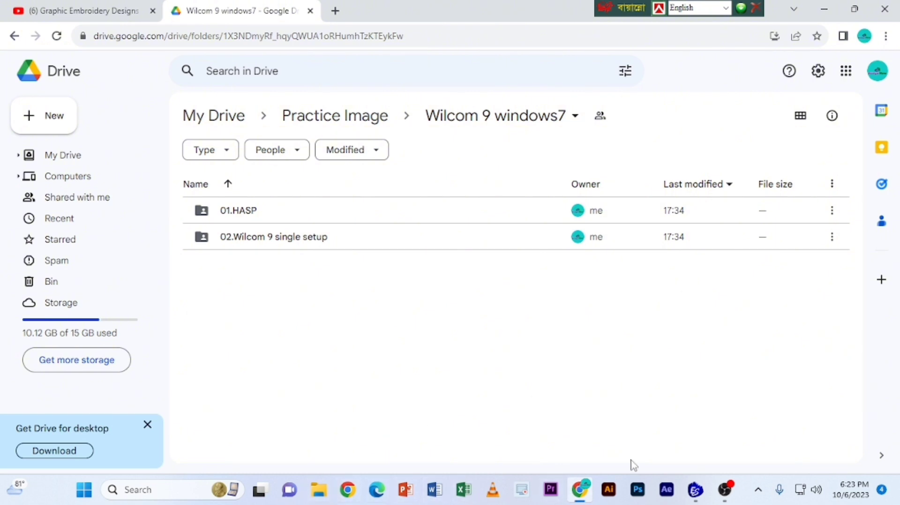
Switch to Wilcom, deselect the bordered green rectangle in Design1, and minimize Wilcom and Chrome to return to the desktop
click(695, 491)
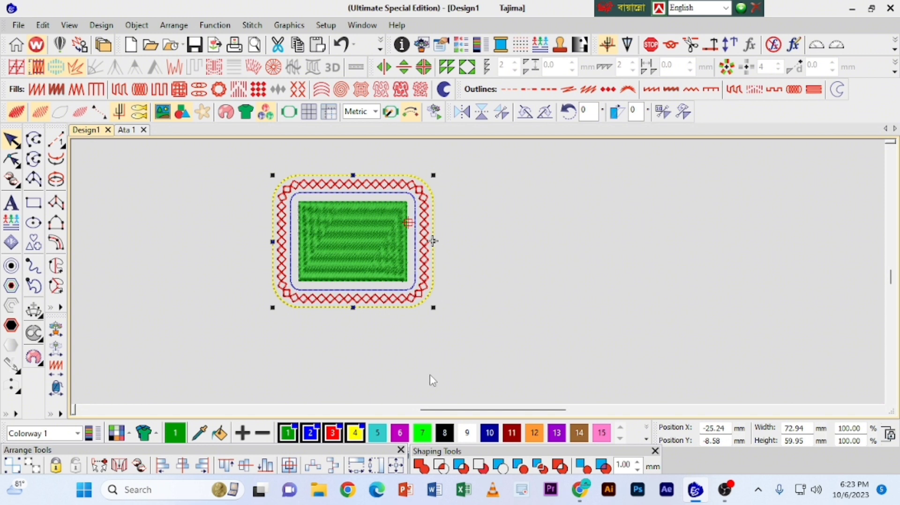
click(204, 298)
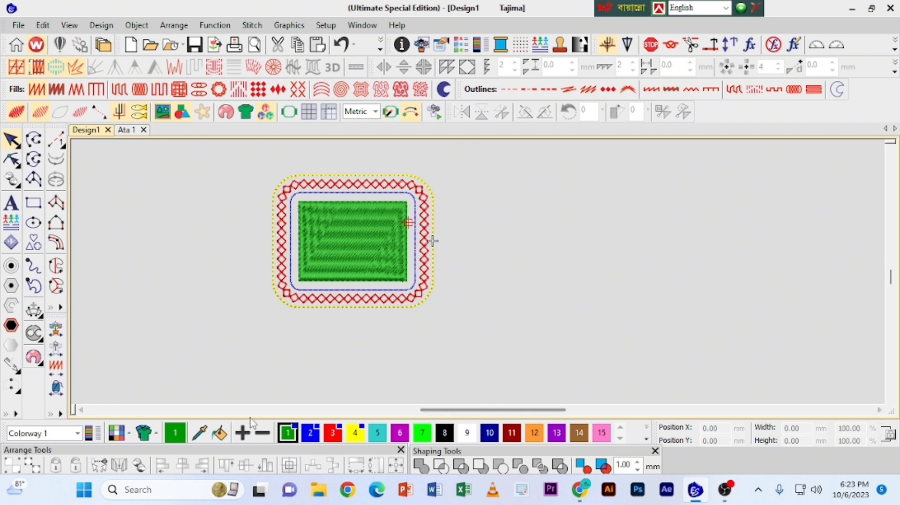
click(852, 8)
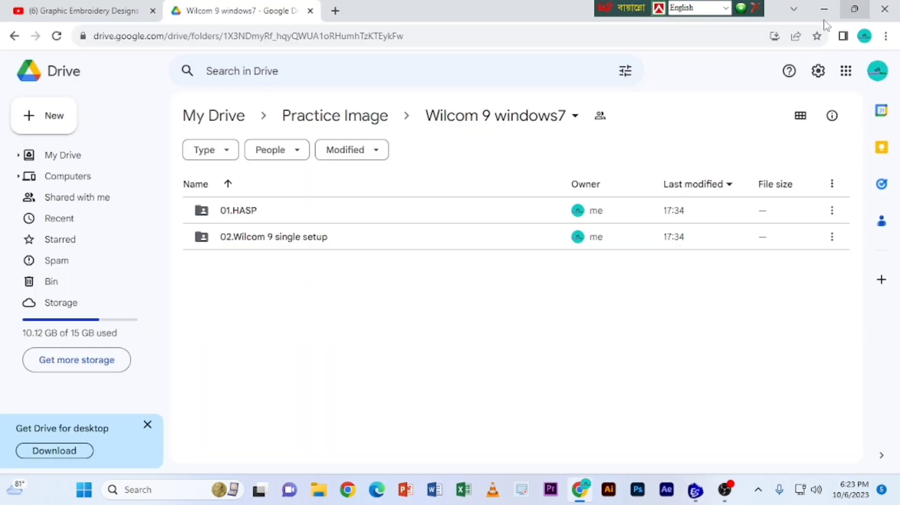
click(822, 9)
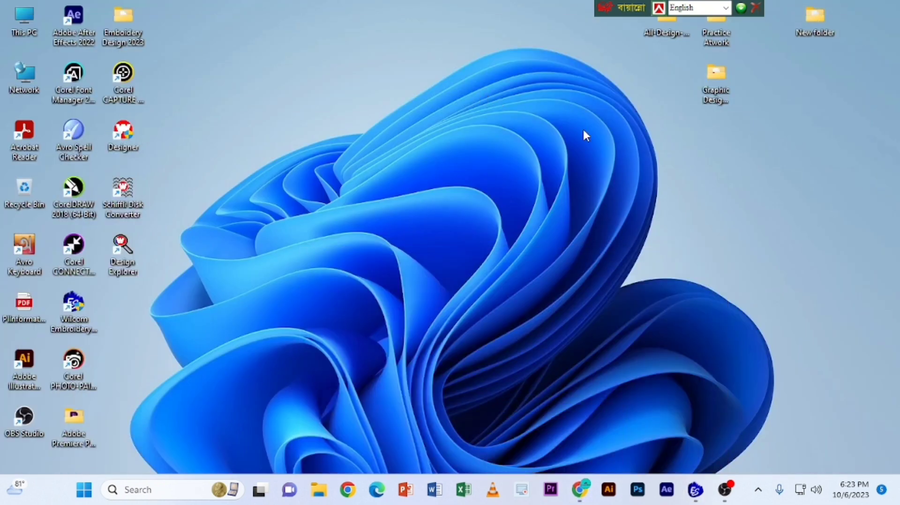
double_click(710, 29)
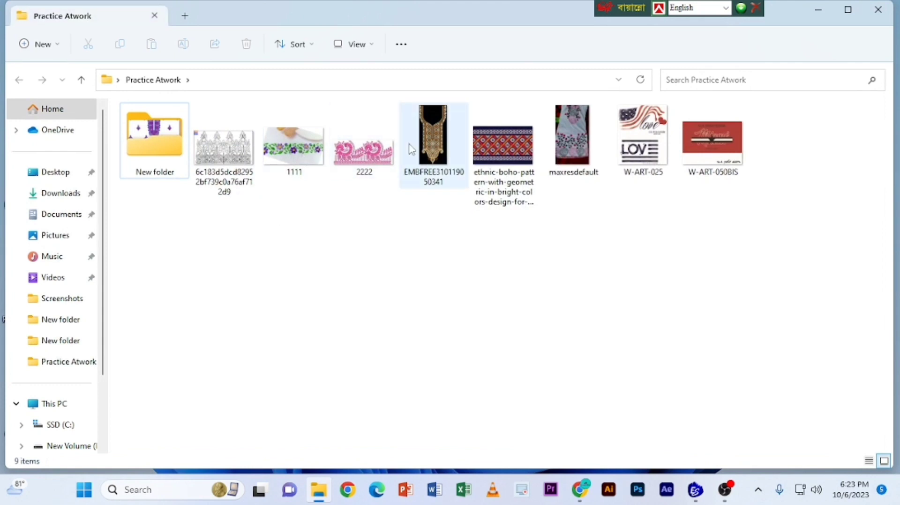
double_click(426, 142)
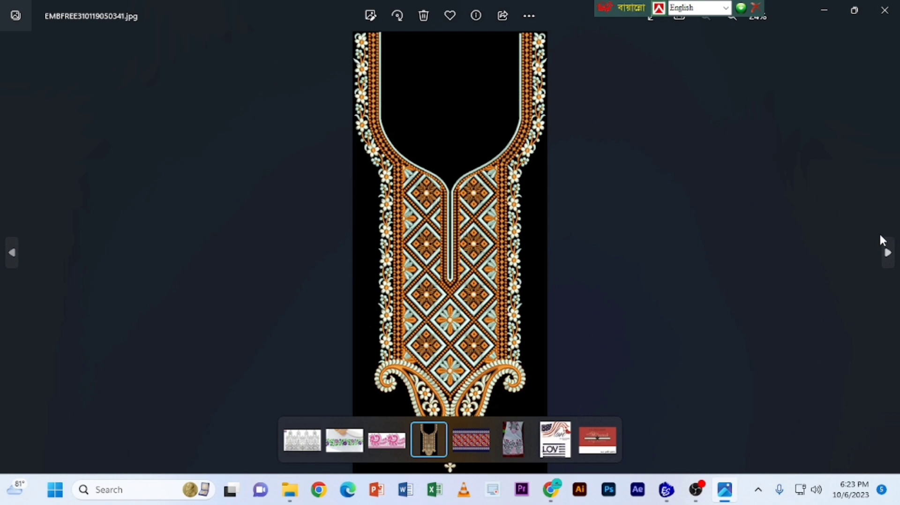
click(887, 252)
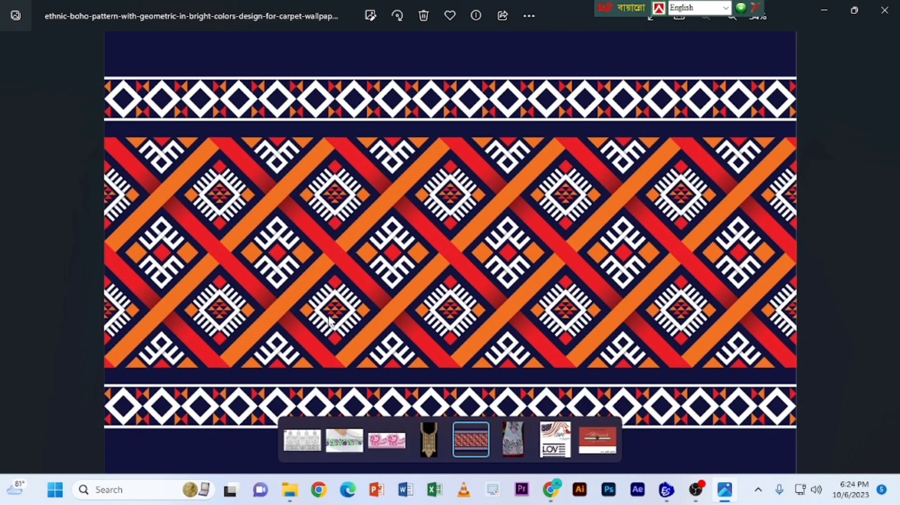
click(888, 255)
click(889, 258)
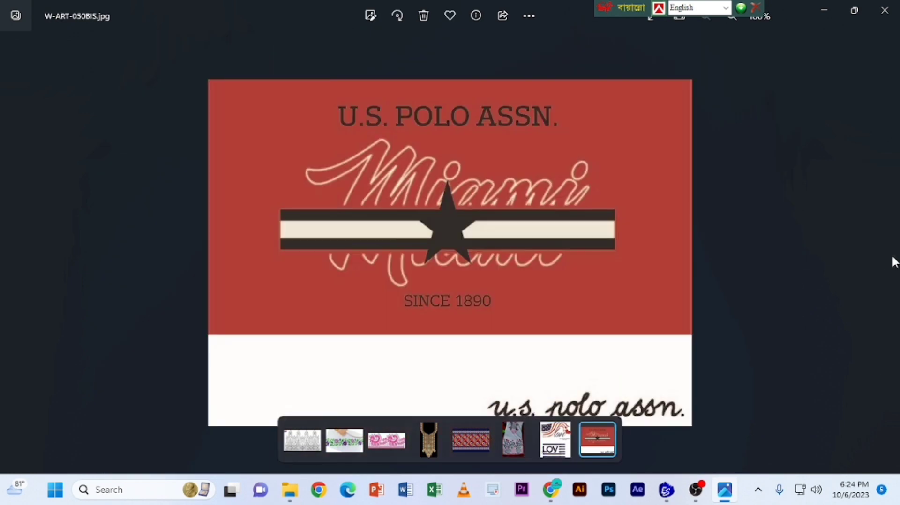
click(885, 10)
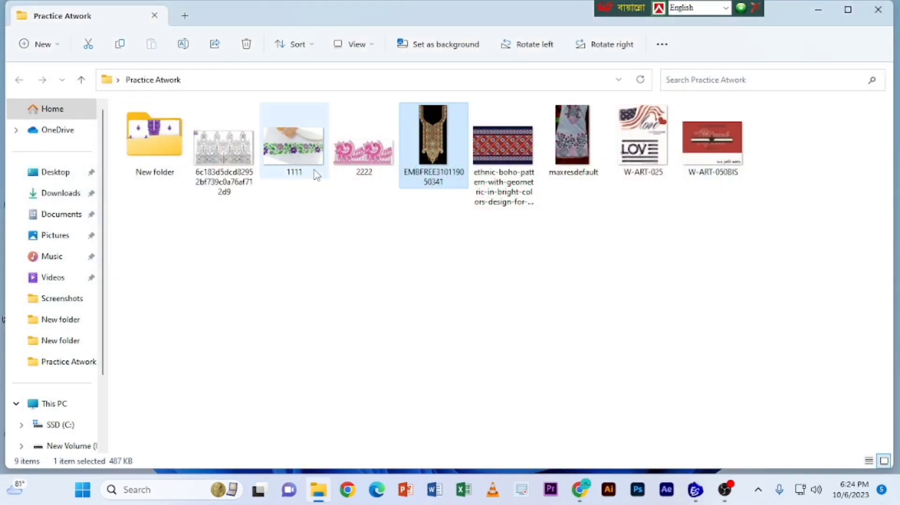
View the neckline and dress embroidery images in New folder inside Practice Atwork, and close the viewer and the folder
double_click(164, 147)
double_click(147, 143)
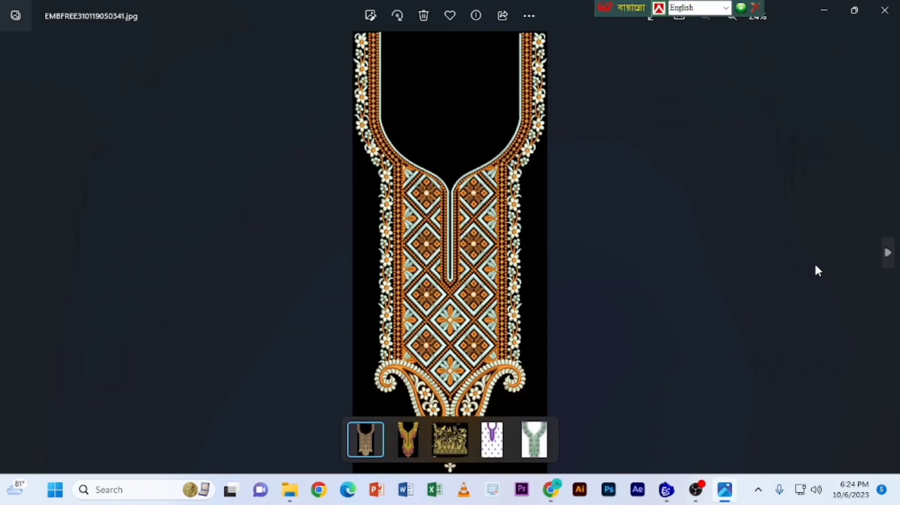
click(886, 253)
click(886, 253)
click(886, 253)
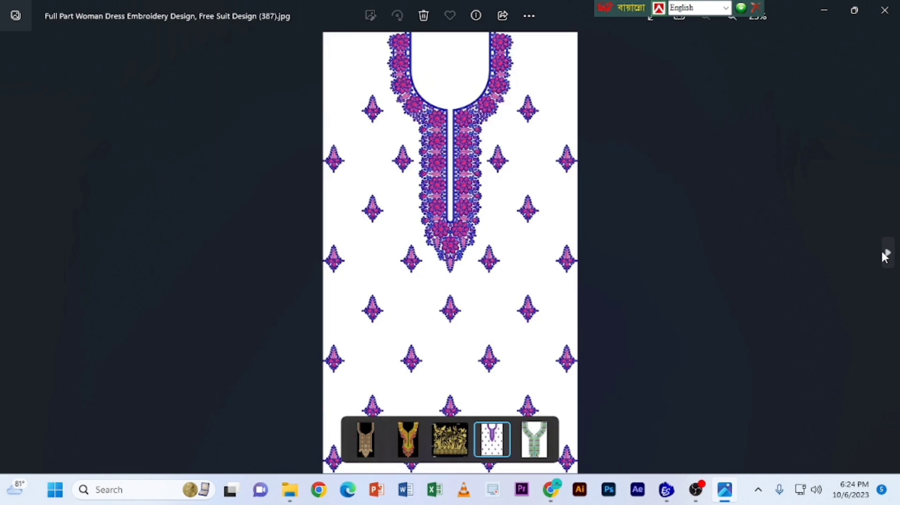
click(876, 11)
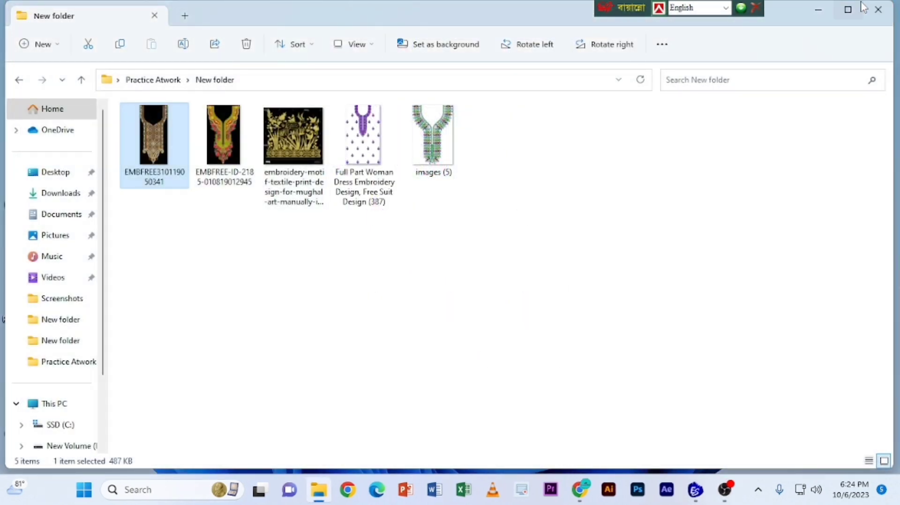
click(876, 10)
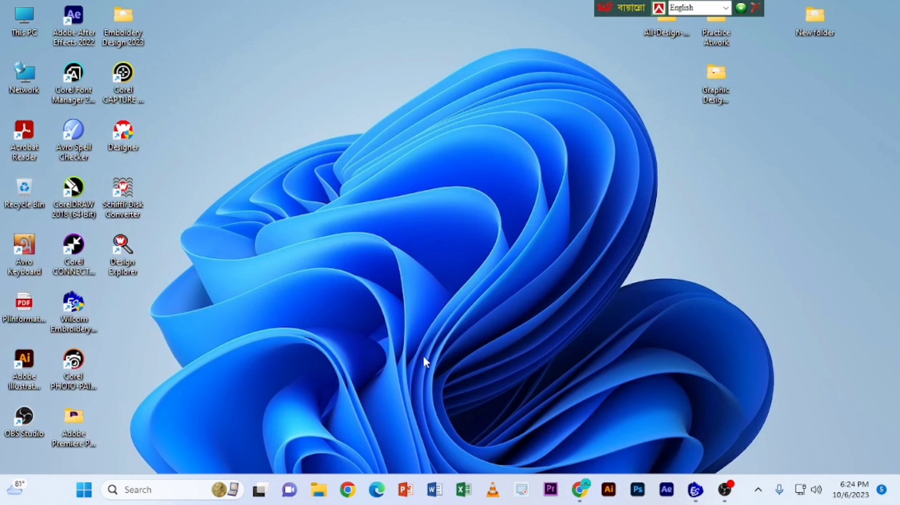